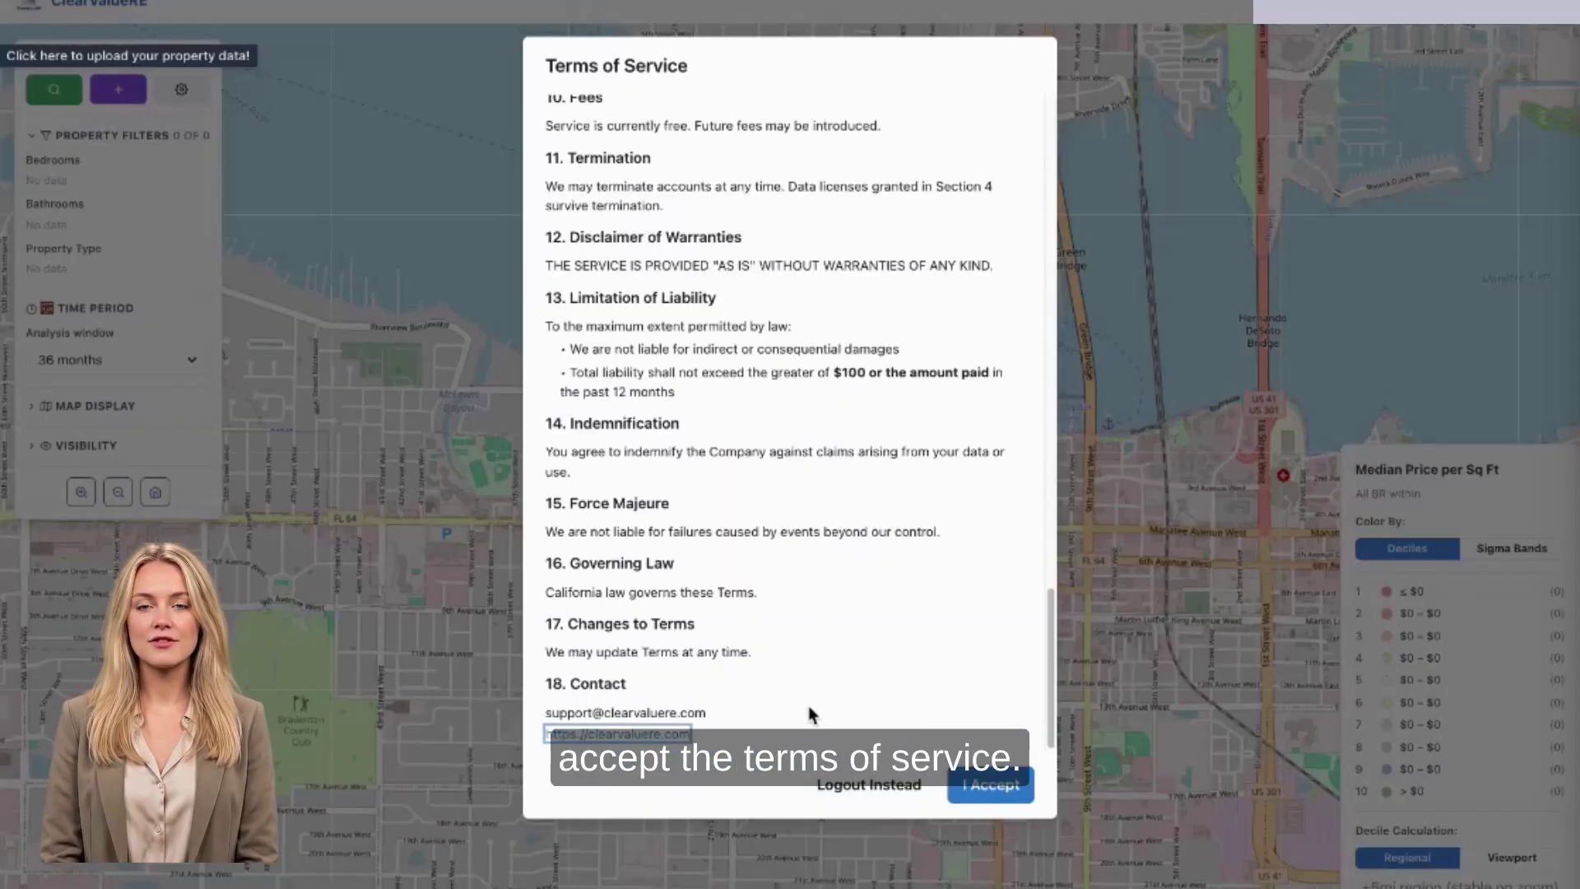
Accept the terms of service and open the instructions for adding sales data
click(960, 728)
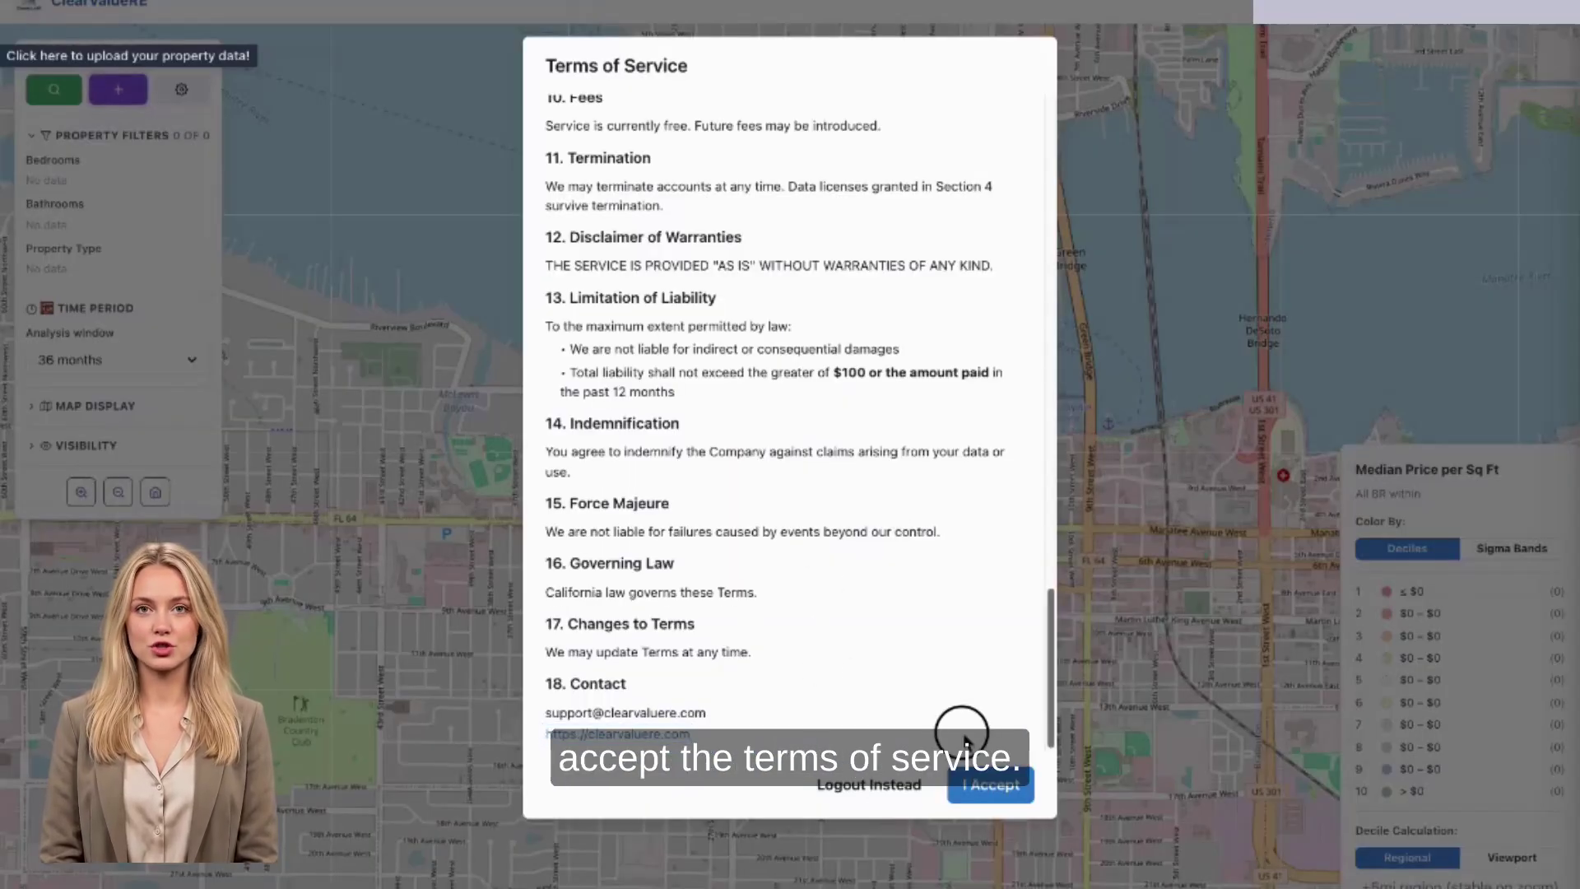
click(1014, 793)
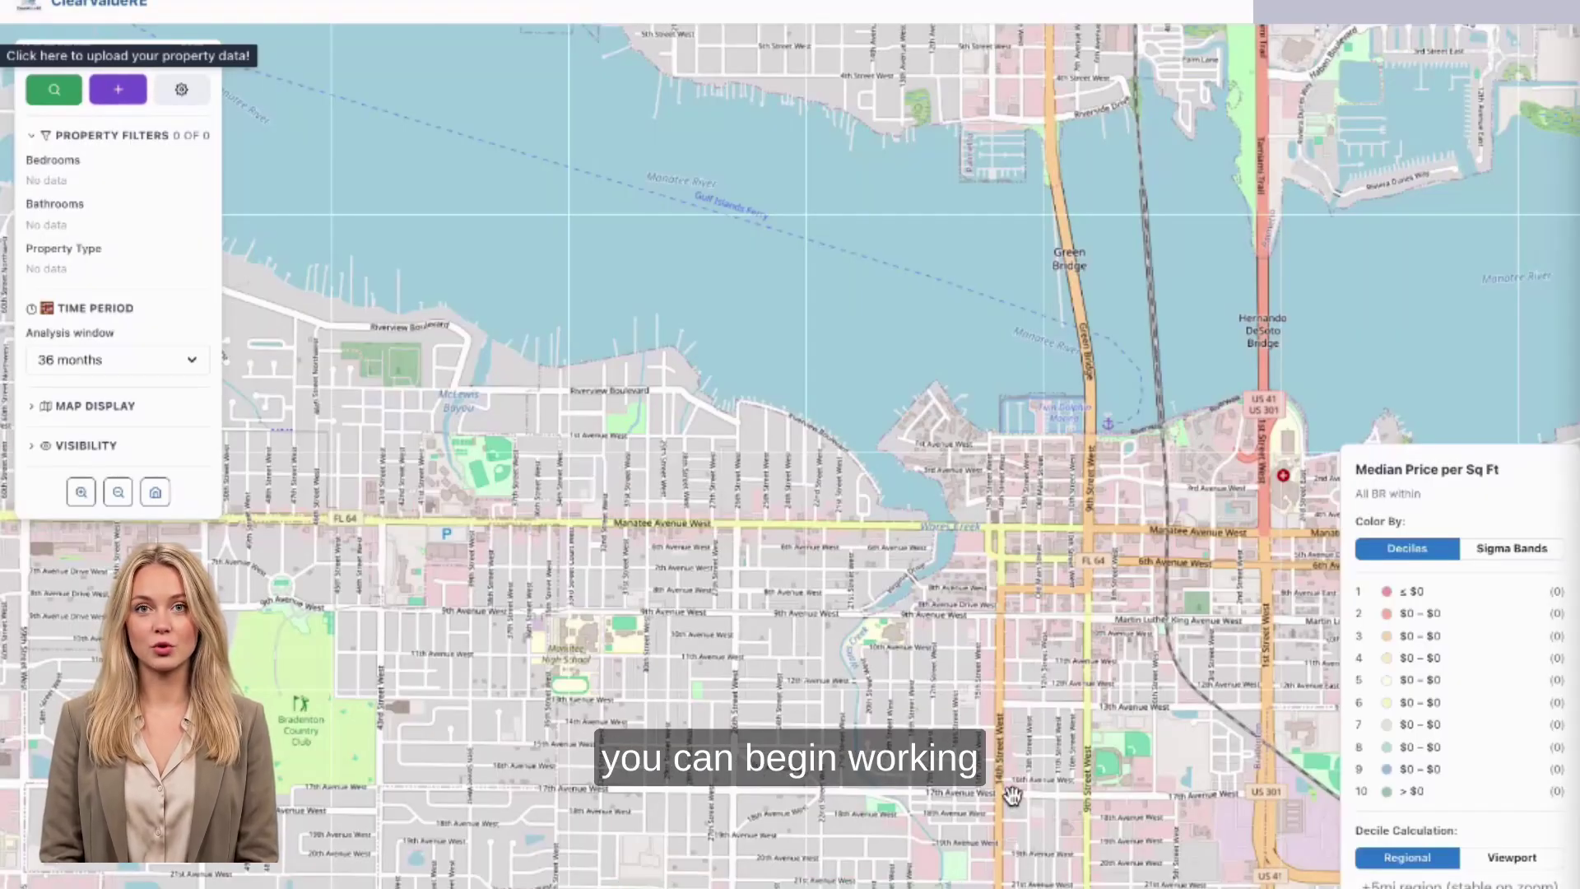
drag(694, 658, 895, 494)
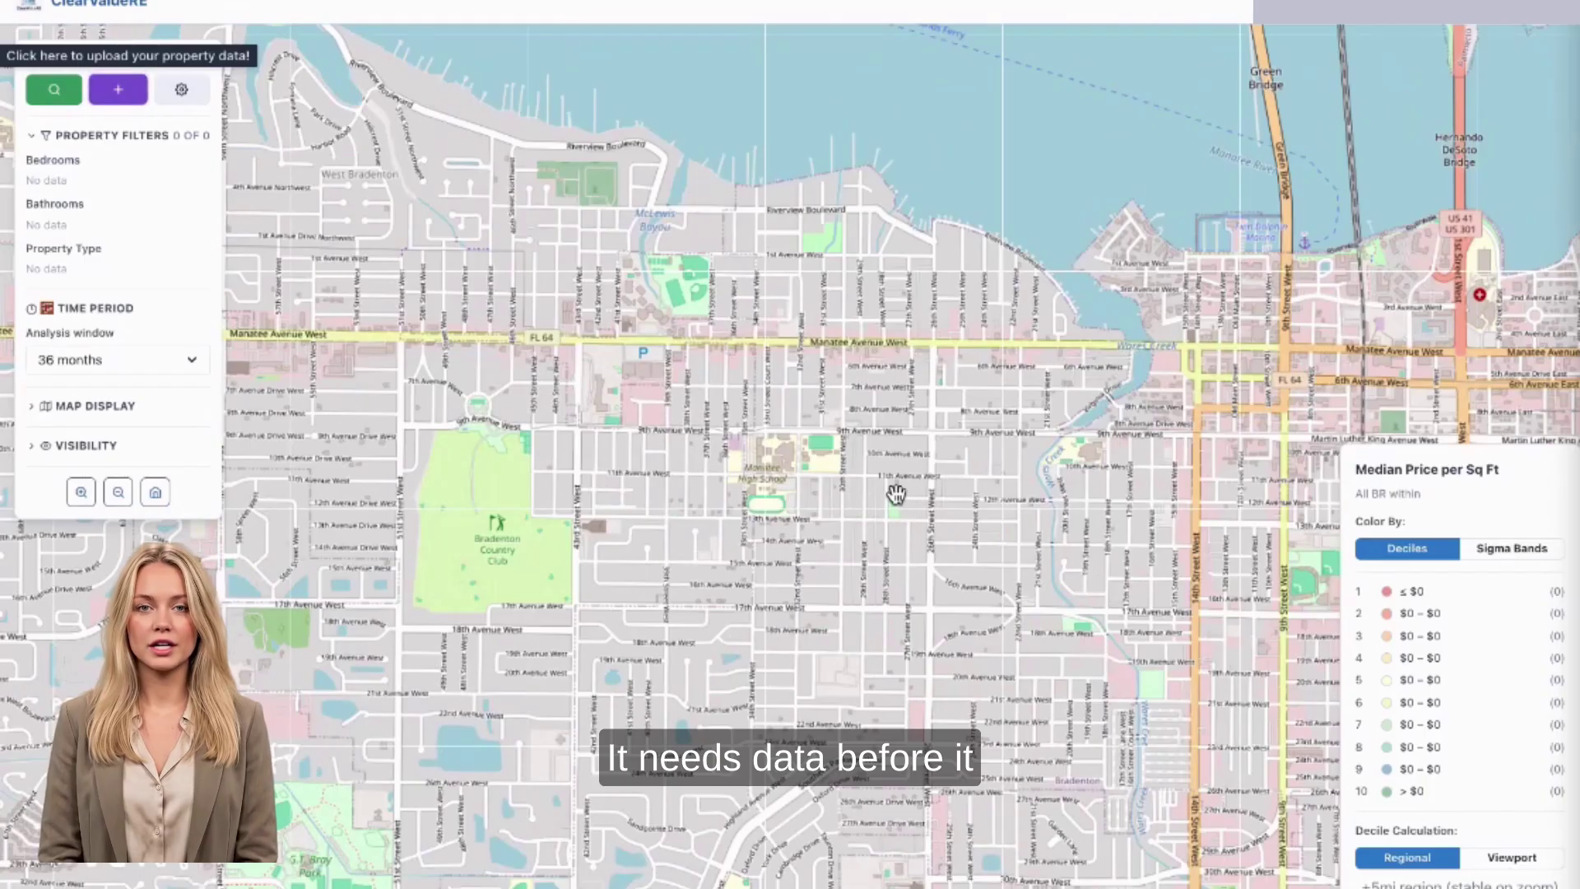
click(127, 92)
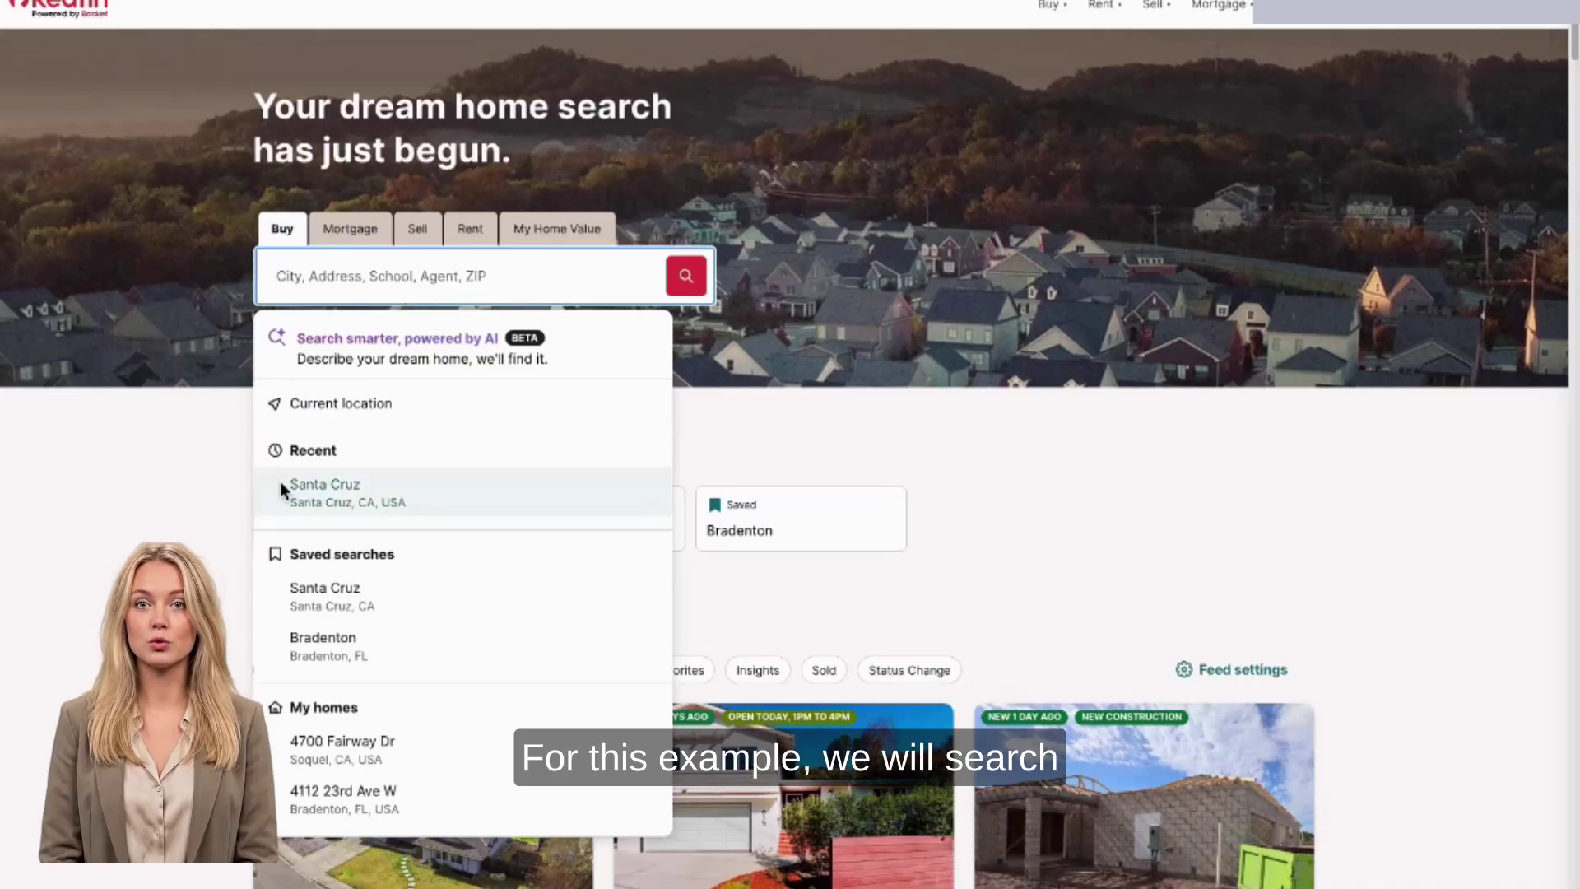
On Redfin, open the saved Bradenton, FL search and filter it to houses with 3+ bedrooms sold within the last 3 years
click(323, 650)
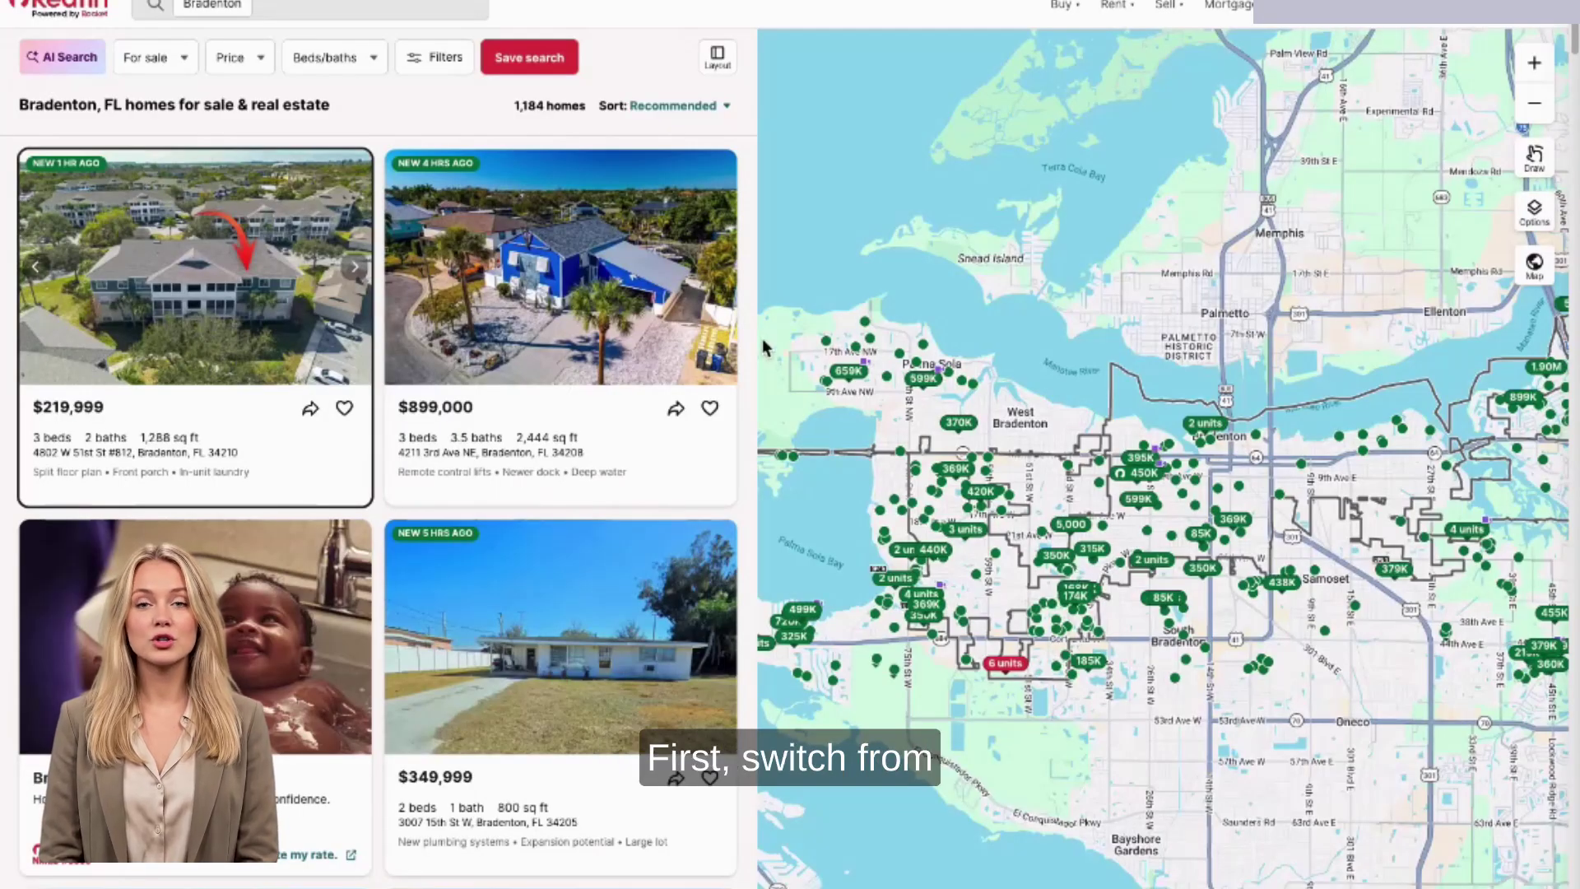
click(186, 61)
click(141, 313)
click(75, 463)
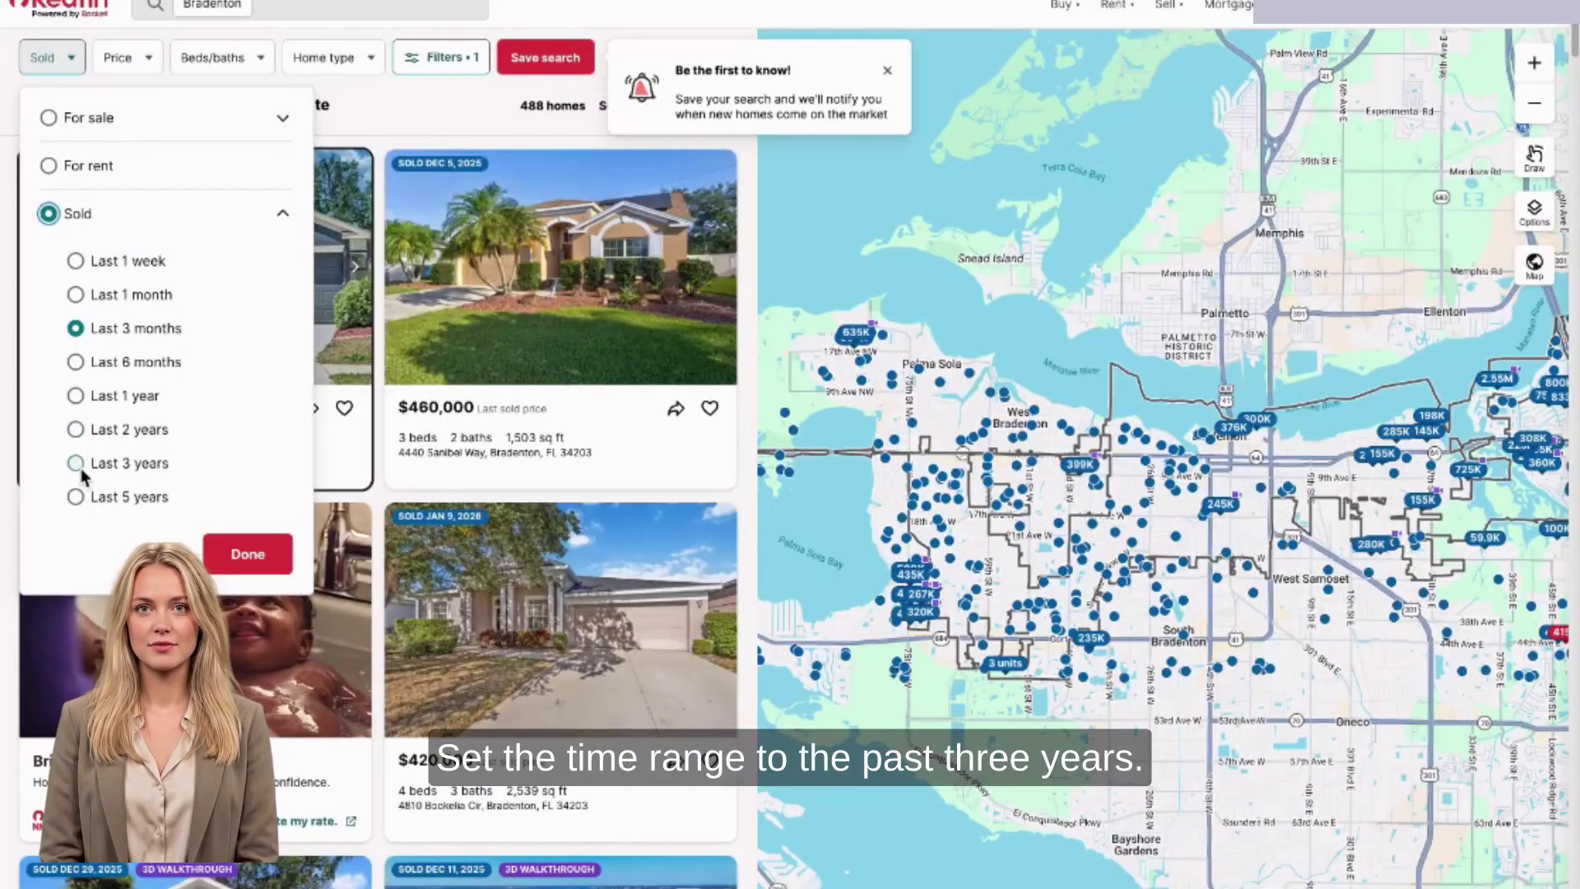
click(247, 554)
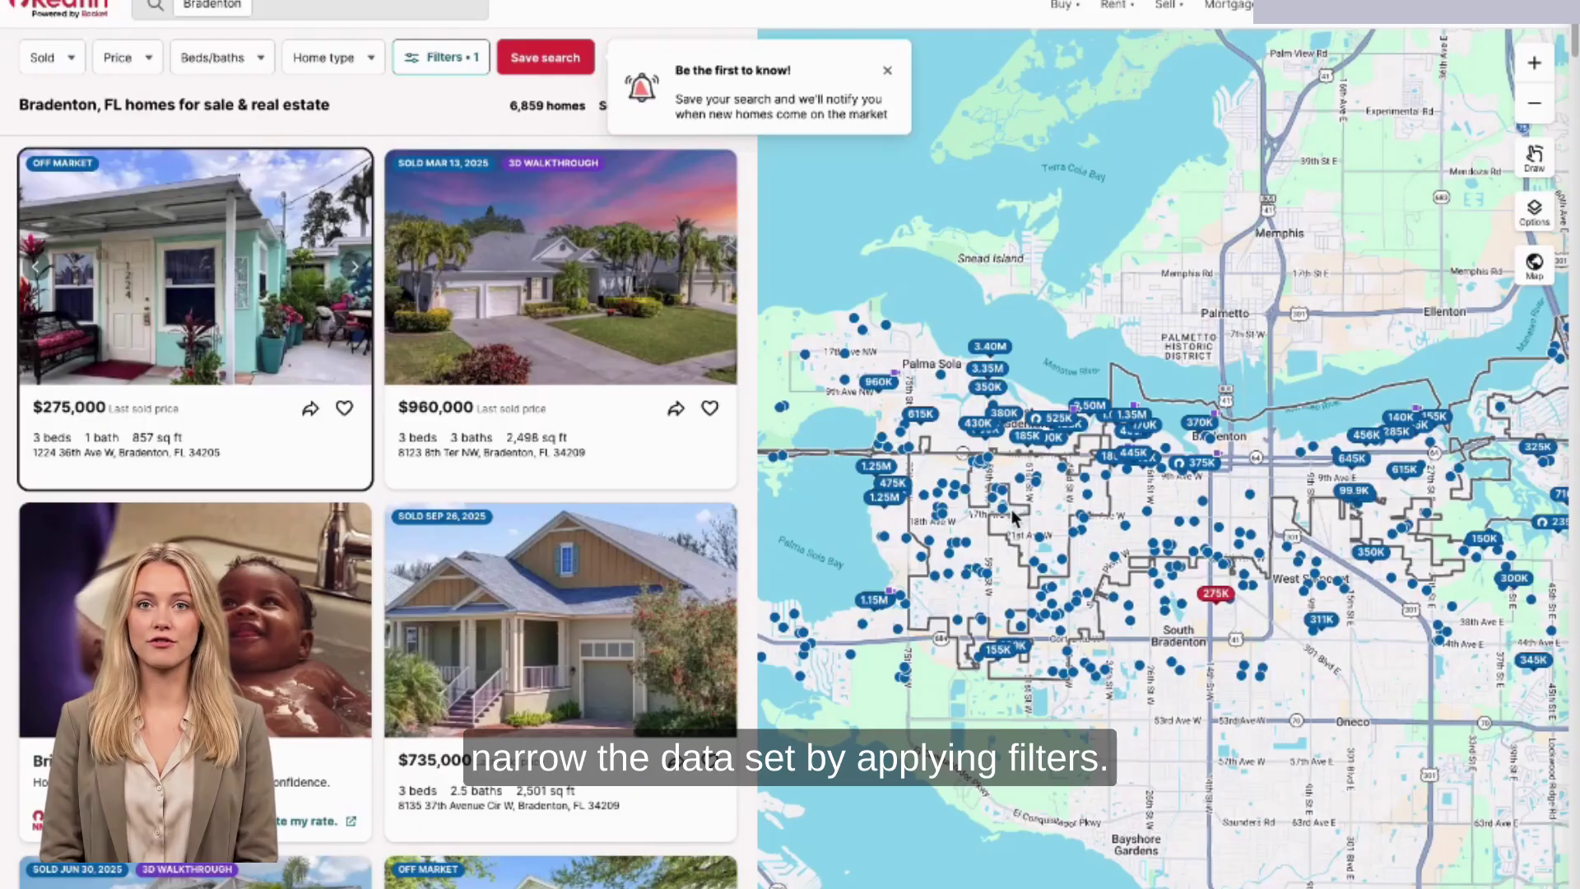
click(887, 71)
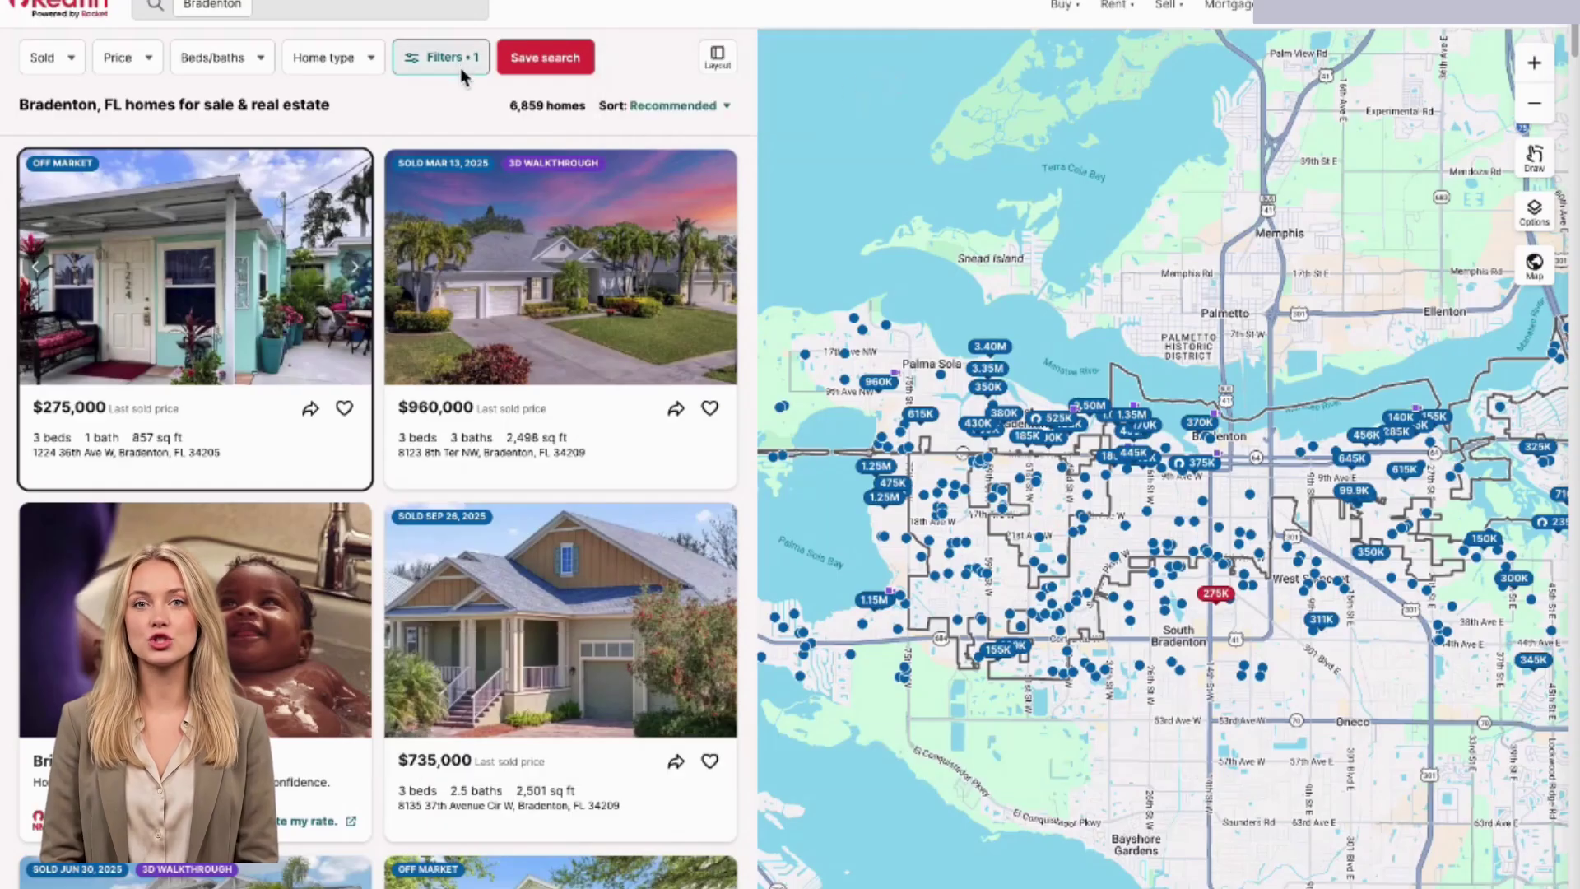
click(349, 54)
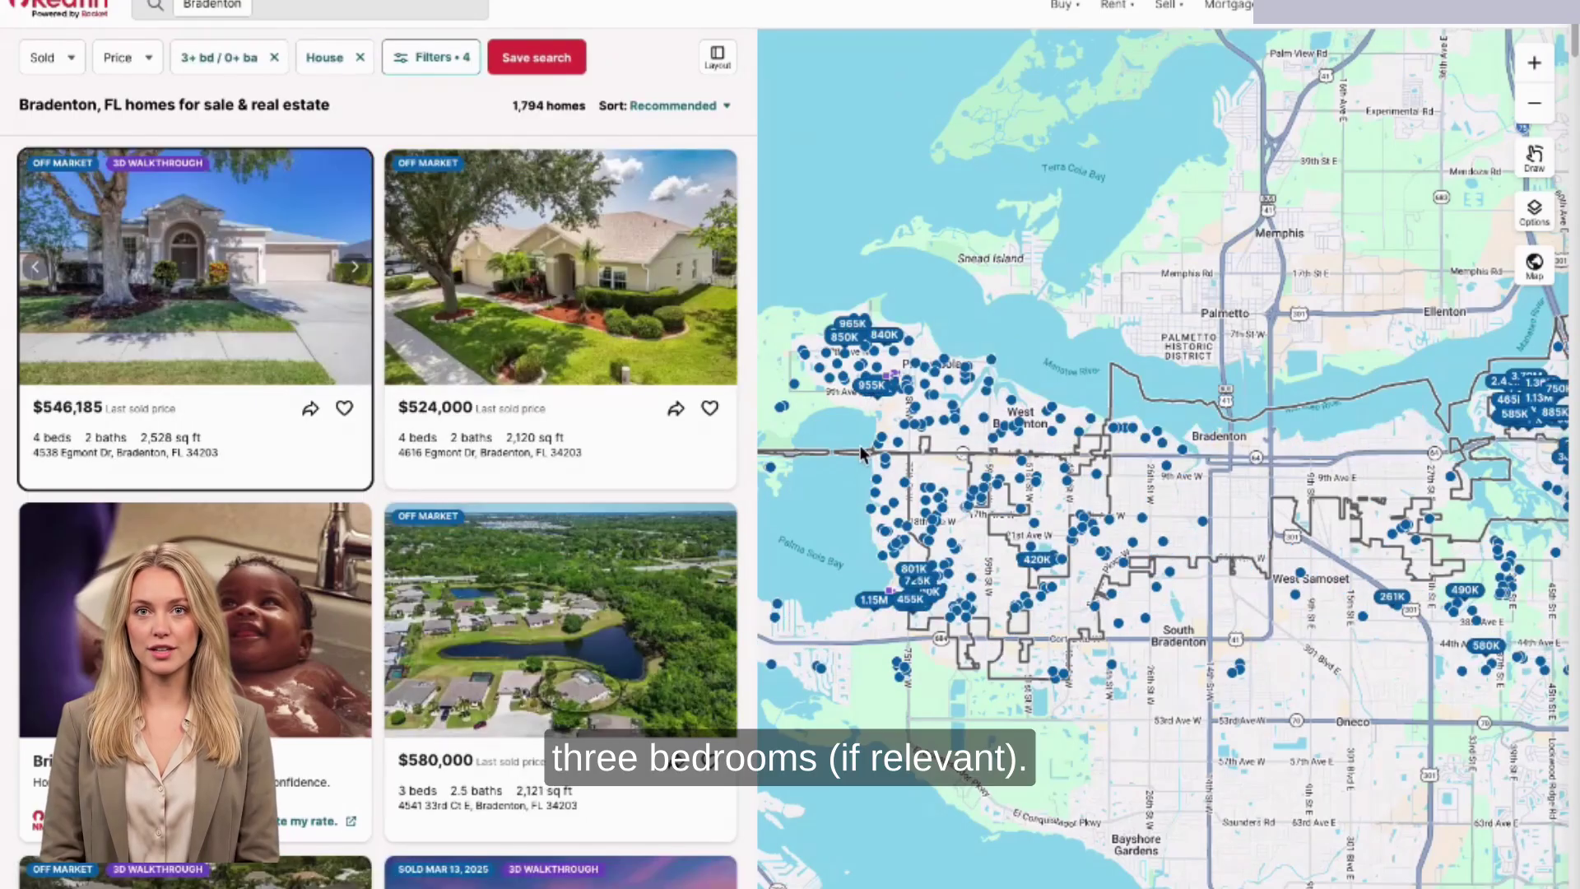
Narrow the map to northwest Bradenton around Palma Sola and download all of that area's sold-home results
scroll(998, 591, up, 4)
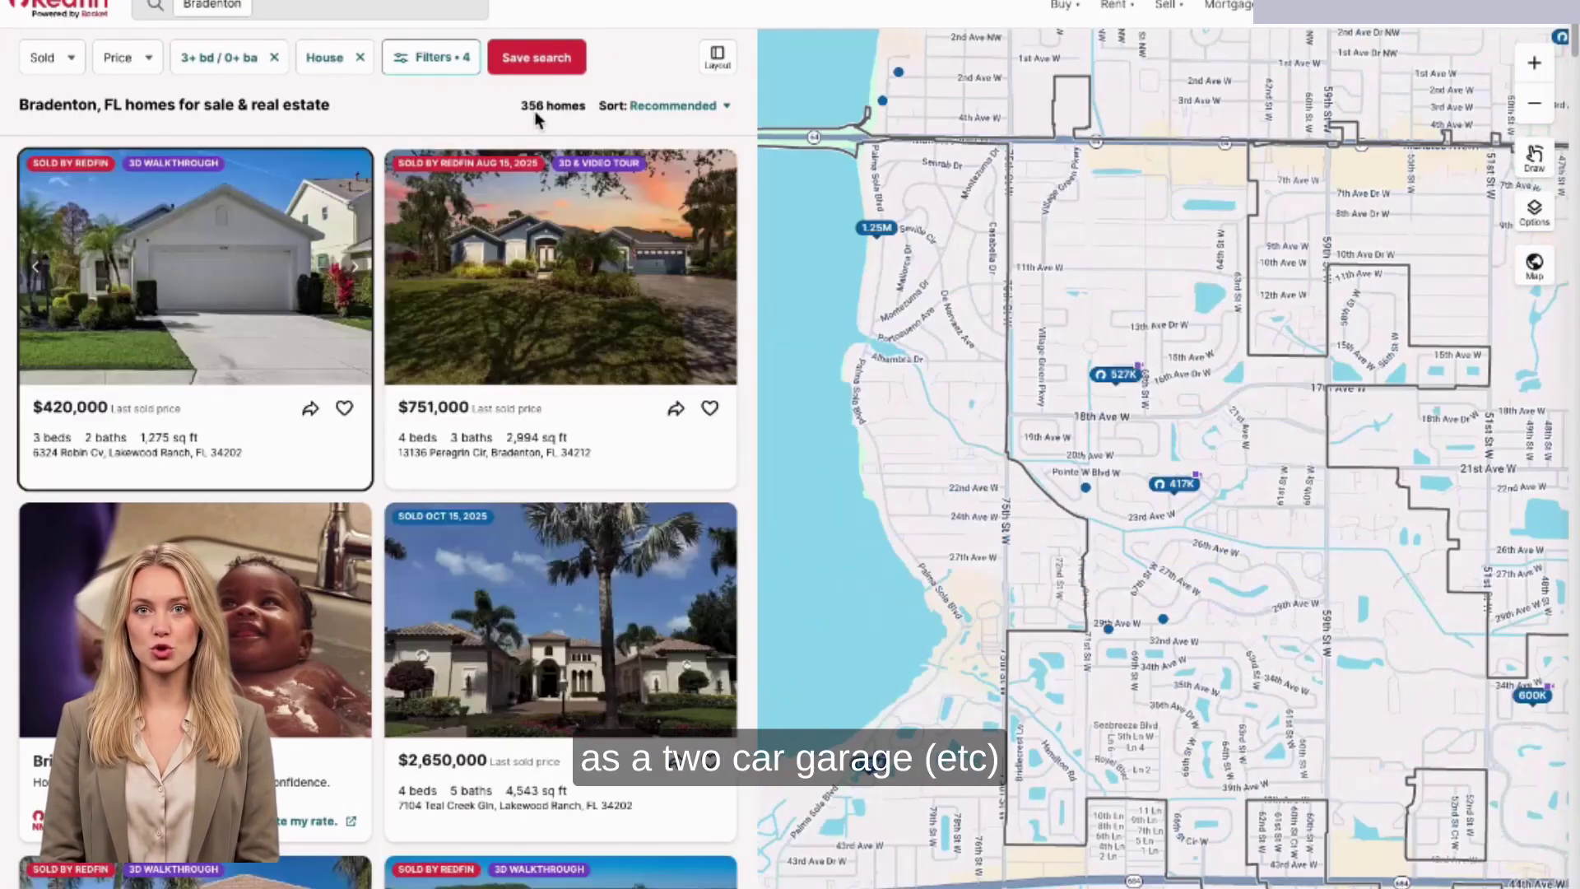
drag(1018, 614, 1005, 864)
drag(960, 353, 1259, 448)
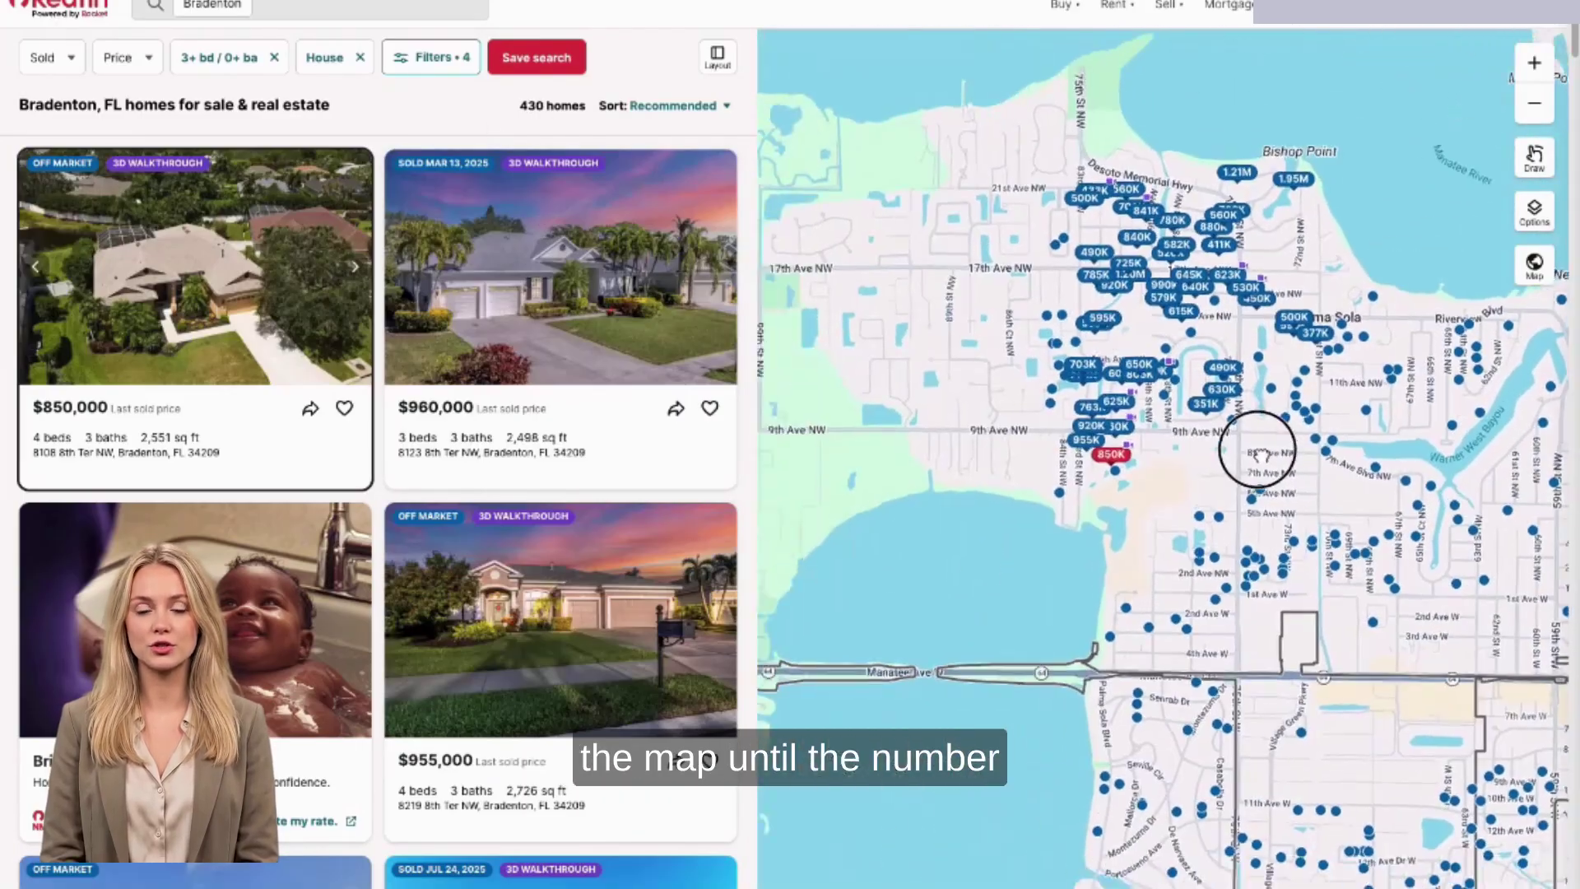
scroll(1139, 455, up, 1)
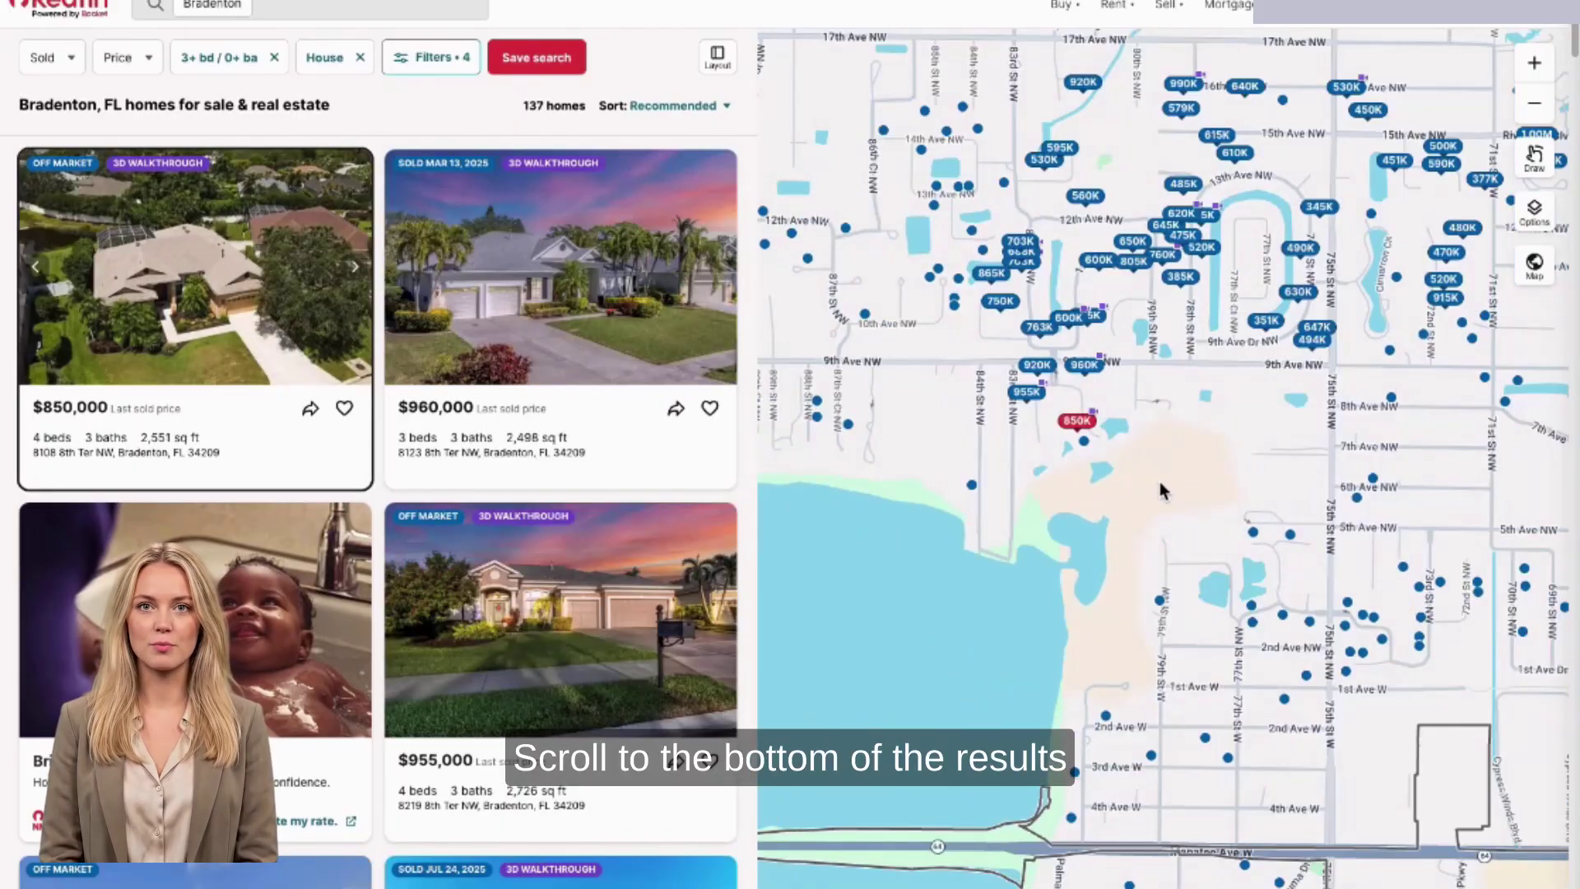
drag(1160, 483, 1204, 749)
scroll(423, 588, down, 20)
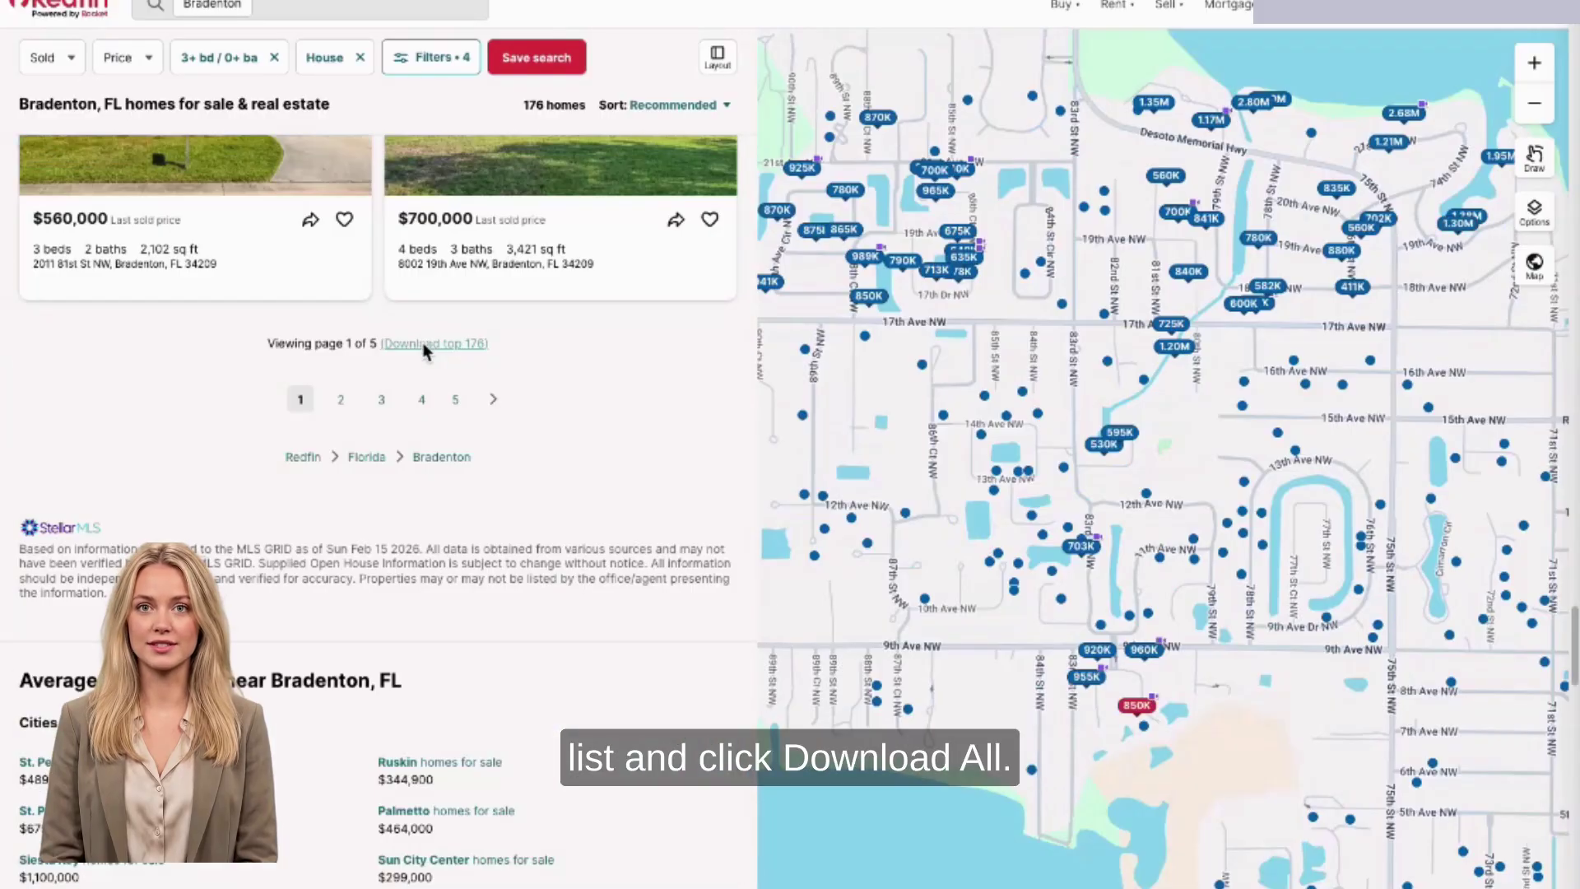
click(425, 346)
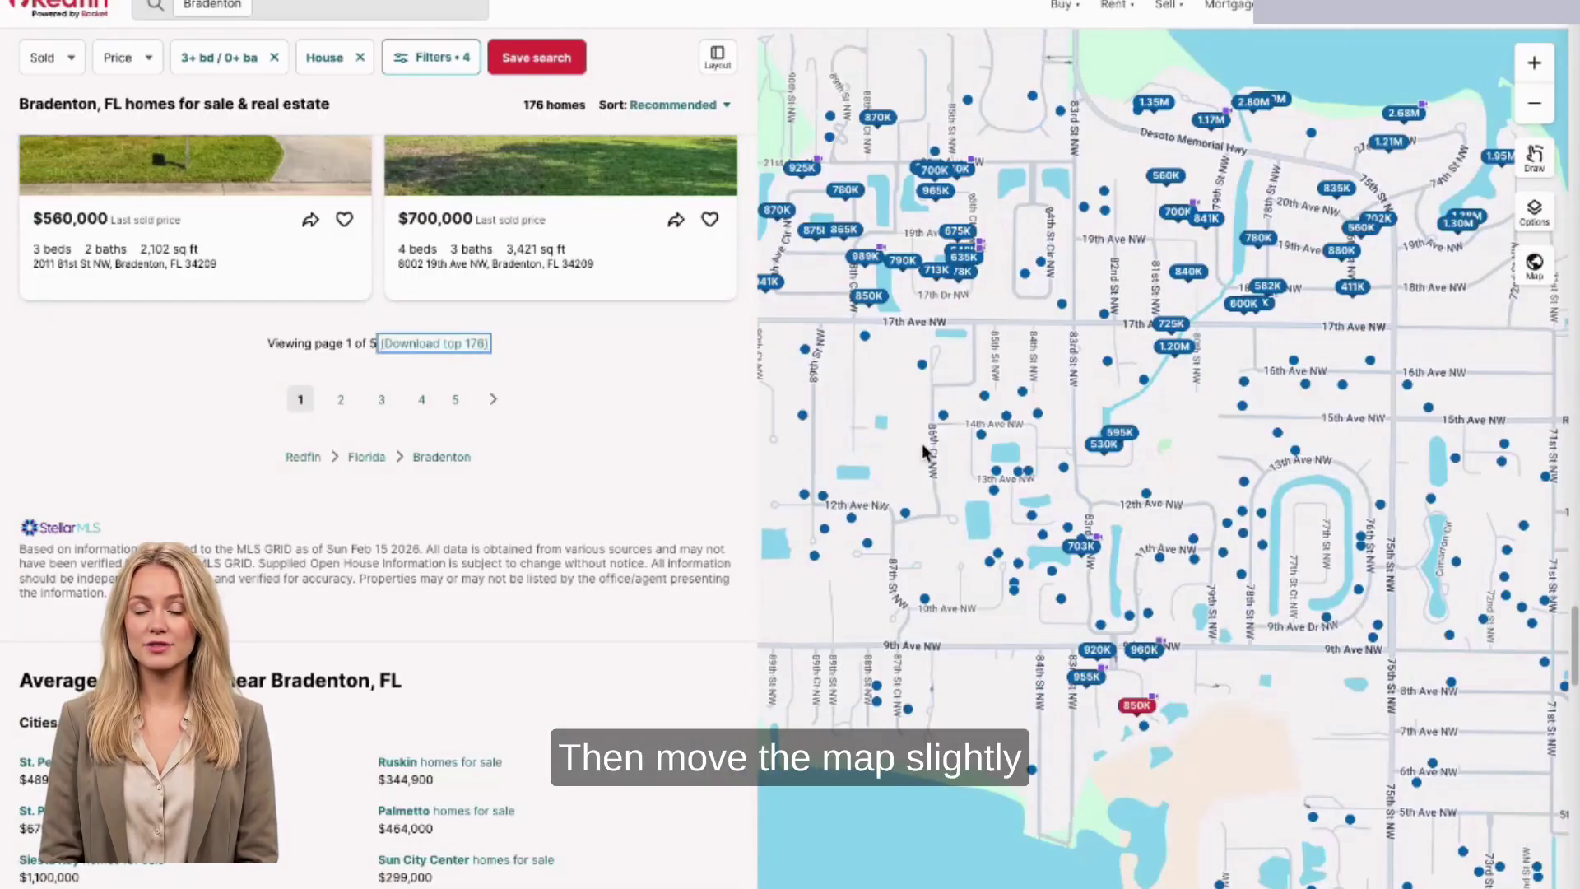
Shift the search area east toward West Bradenton and go to the end of its results list
scroll(451, 367, up, 20)
scroll(1268, 370, down, 1)
drag(1303, 446, 983, 450)
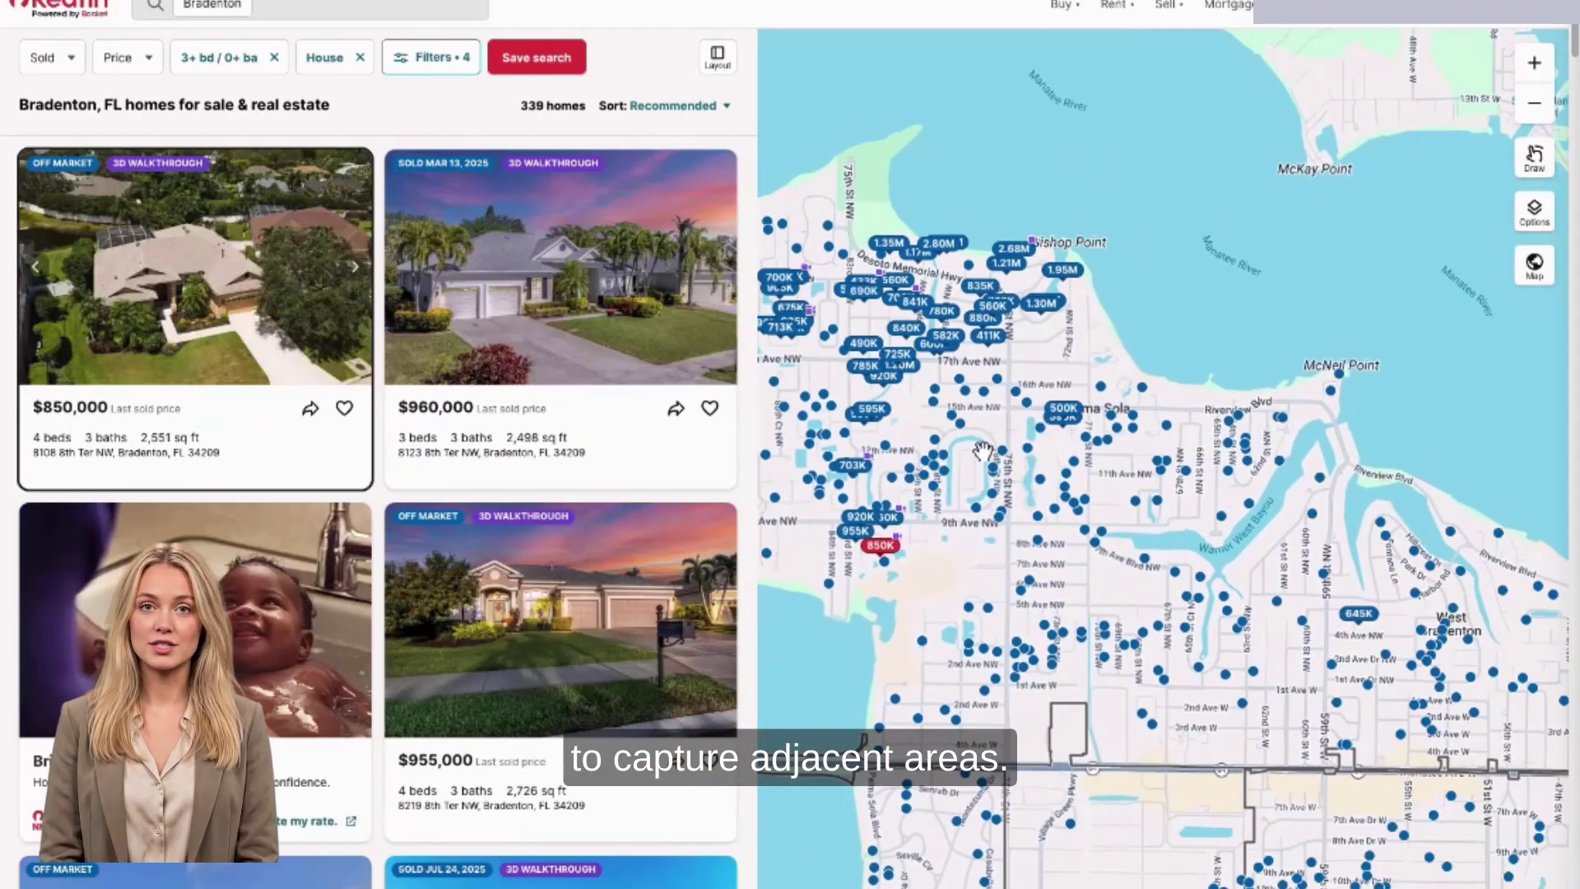
scroll(523, 575, down, 20)
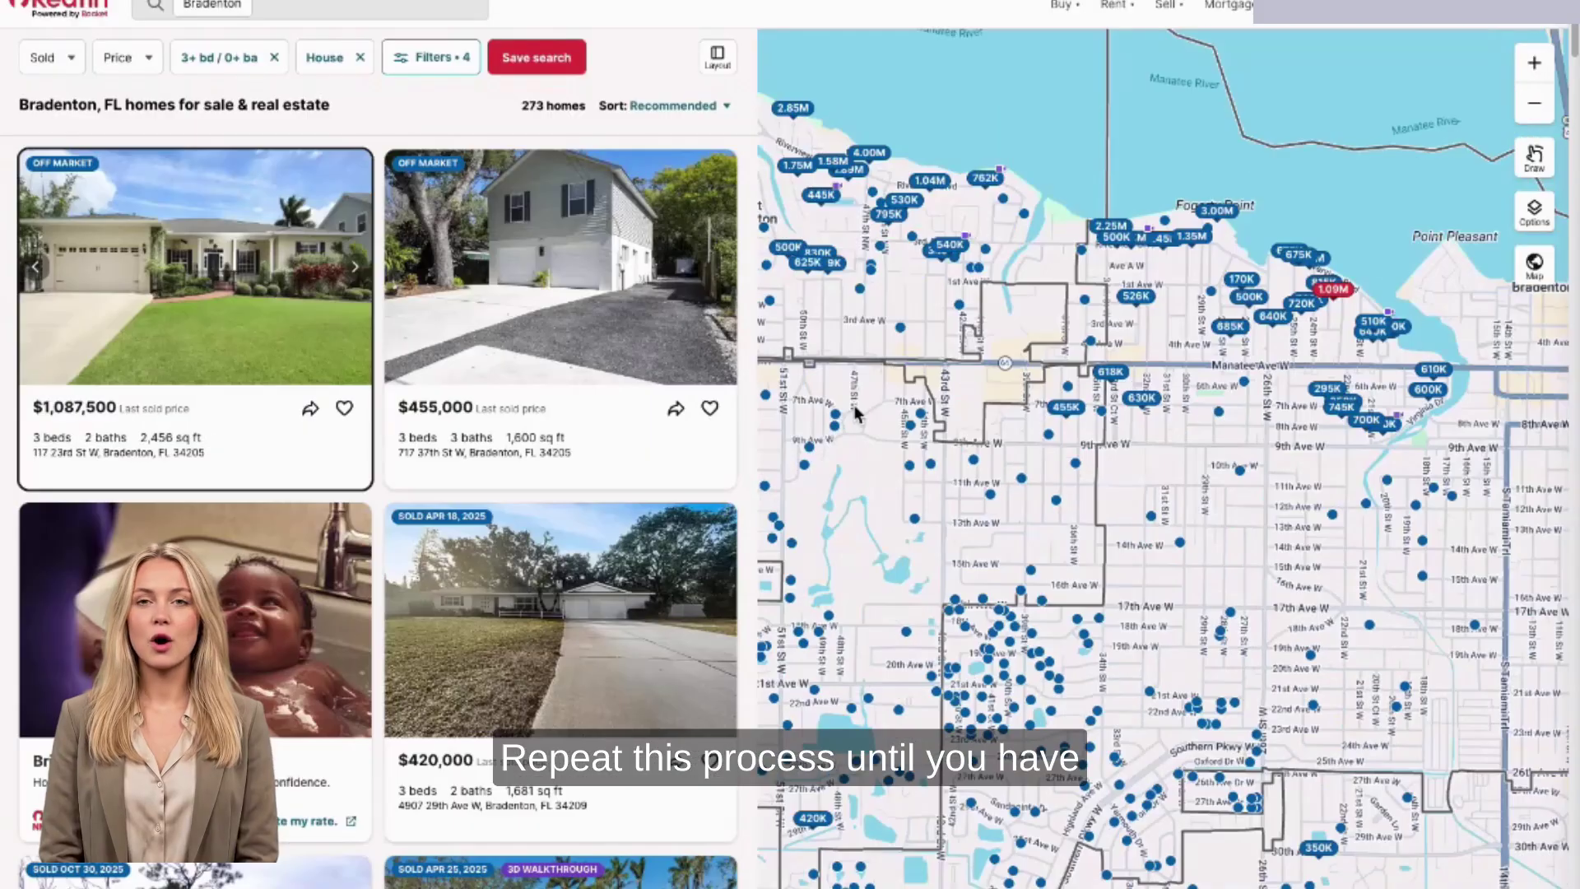
Frame the Samoset area east of Bradenton on the map and download its sold-home results
scroll(562, 434, down, 1)
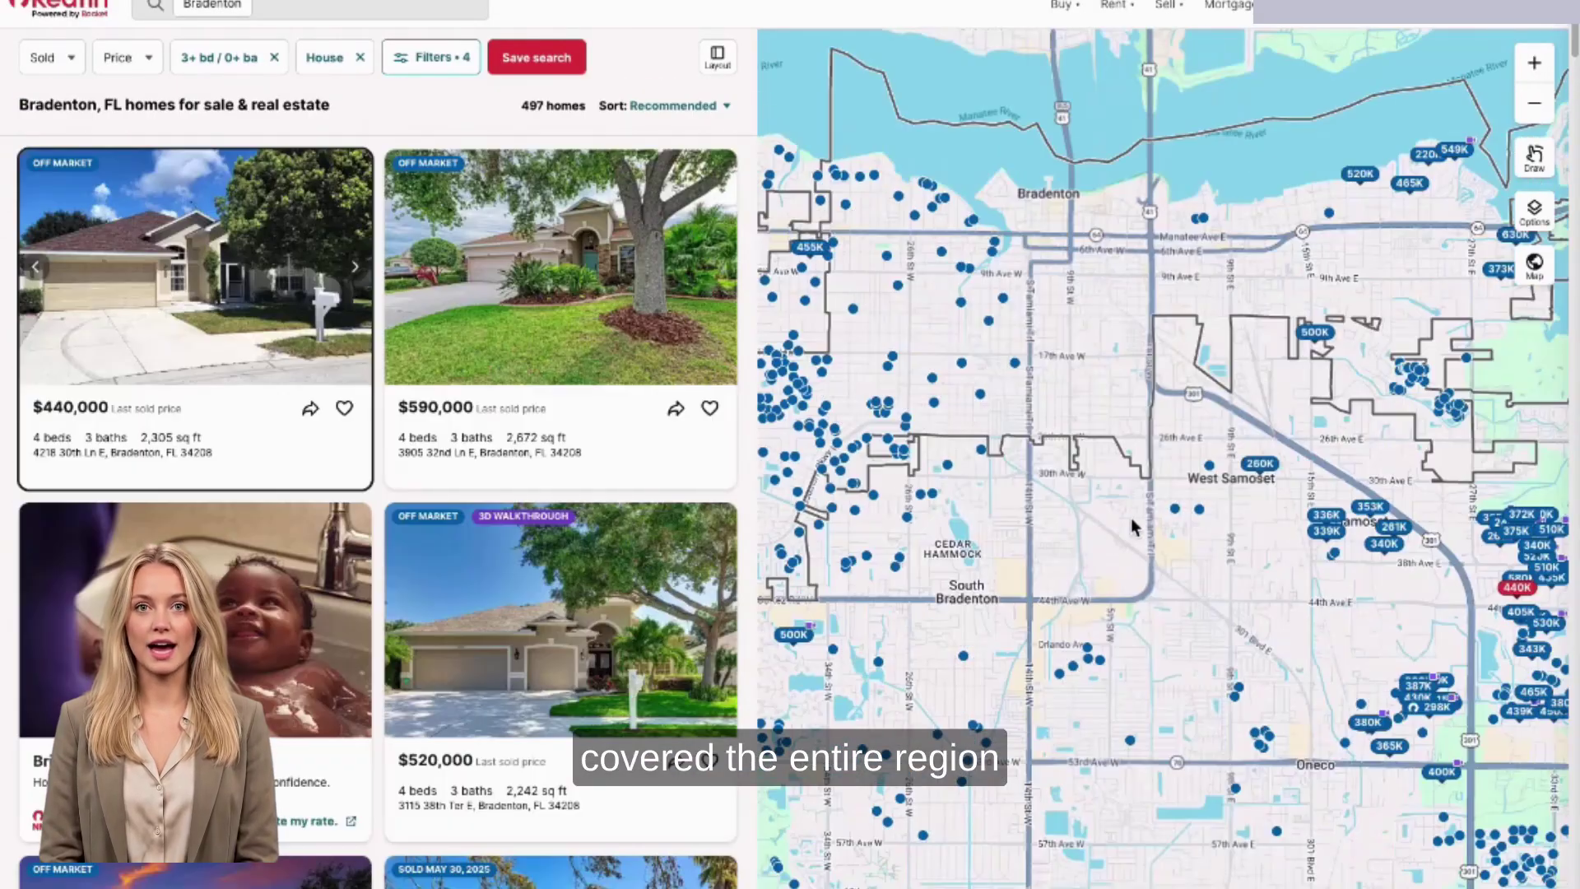
scroll(1107, 521, up, 3)
scroll(1080, 535, down, 3)
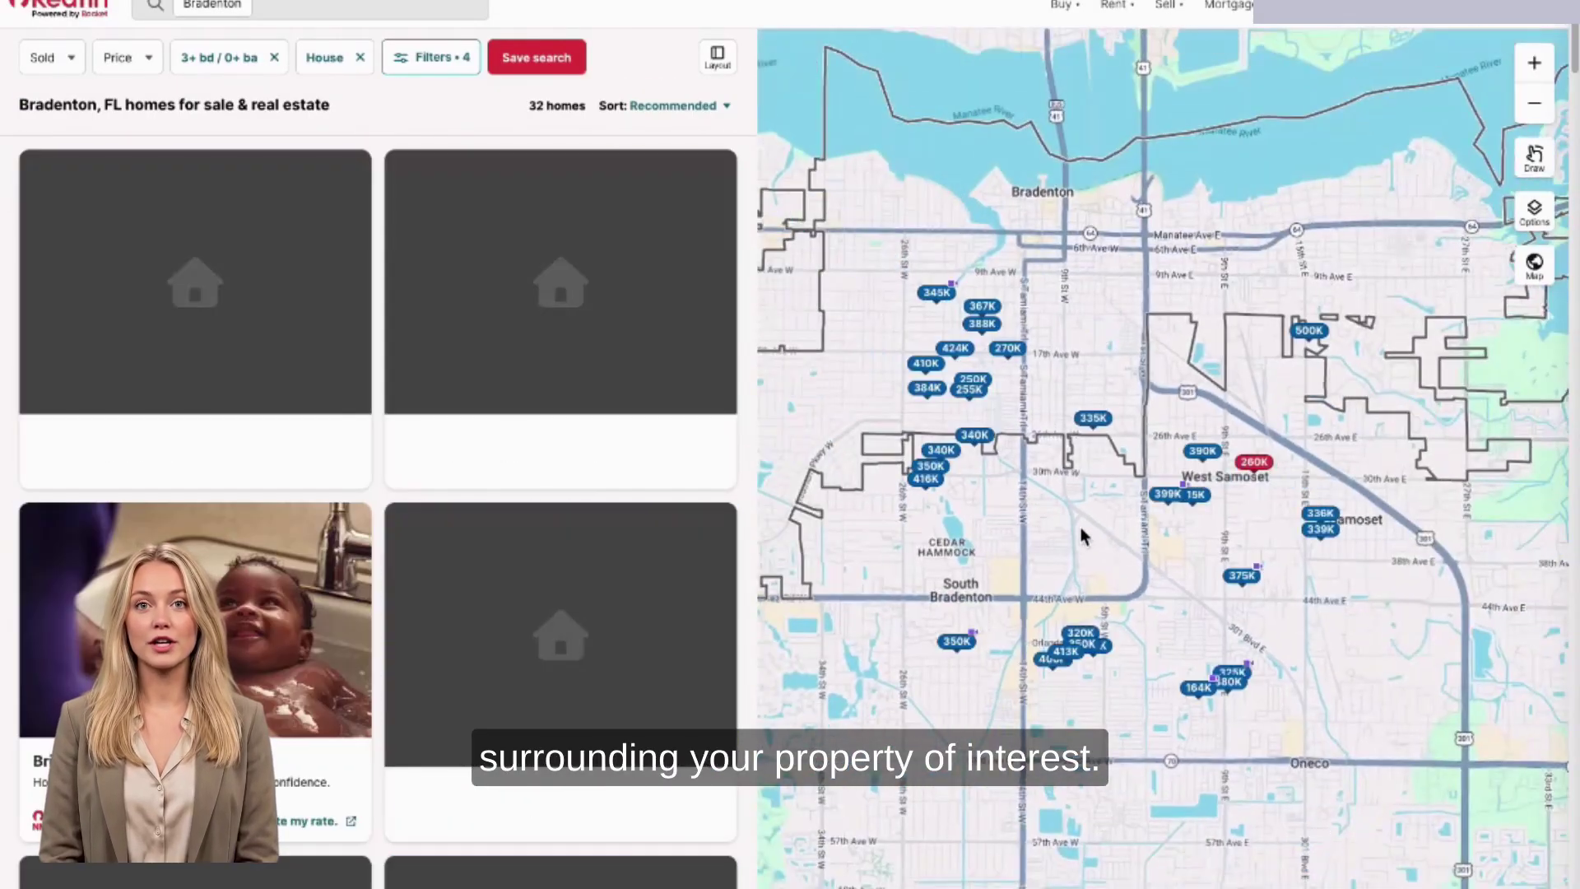
scroll(1080, 535, up, 3)
scroll(1081, 535, down, 2)
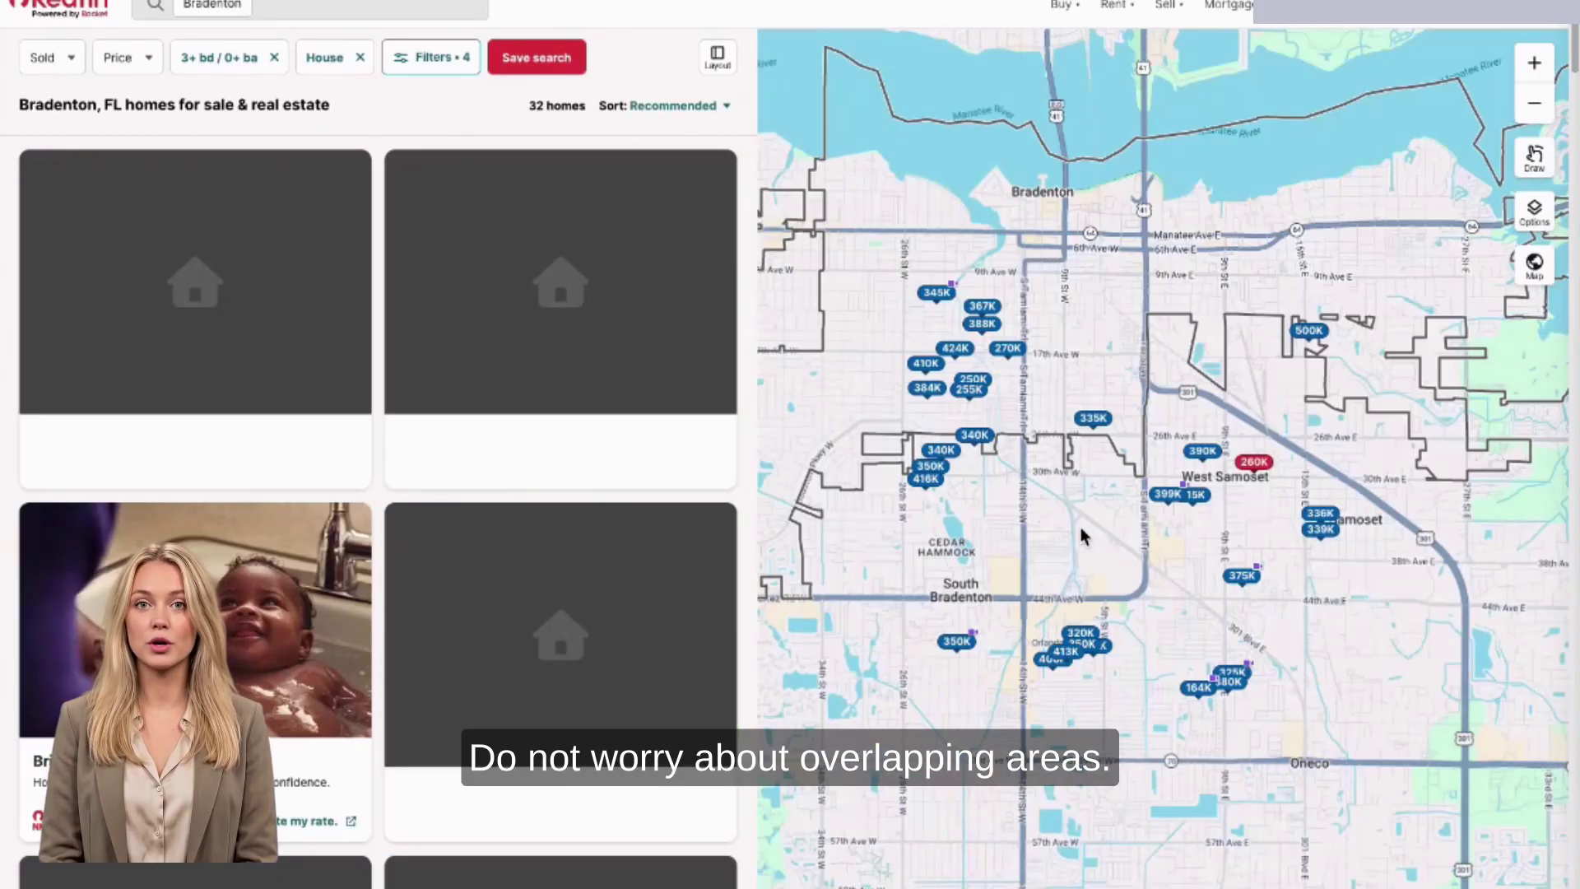
scroll(1081, 535, up, 2)
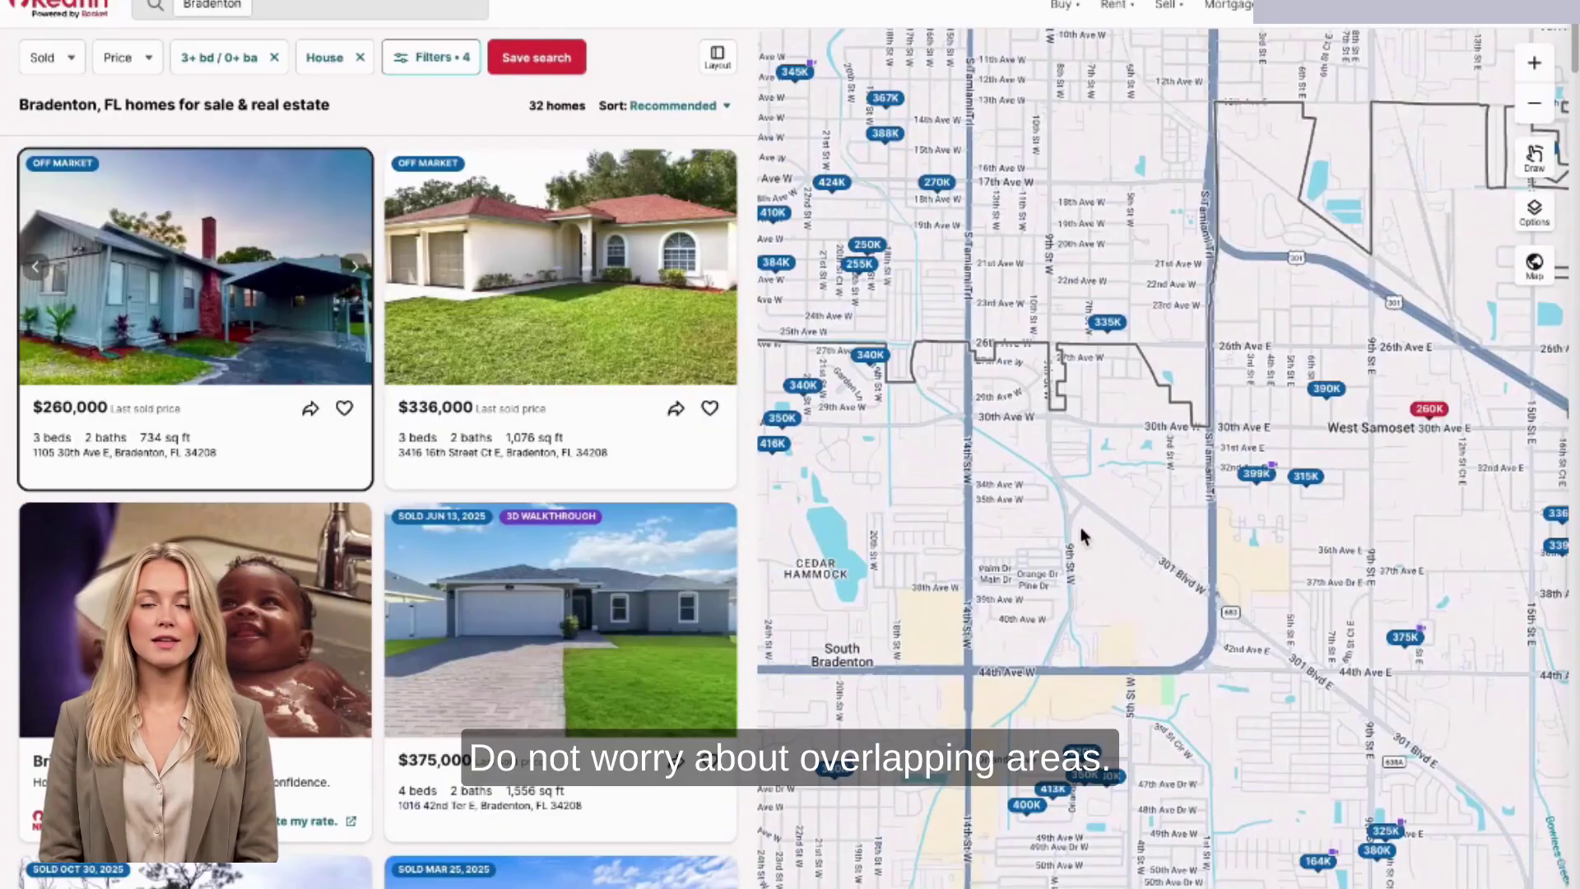
scroll(1081, 535, down, 2)
scroll(1080, 535, down, 2)
scroll(849, 545, up, 4)
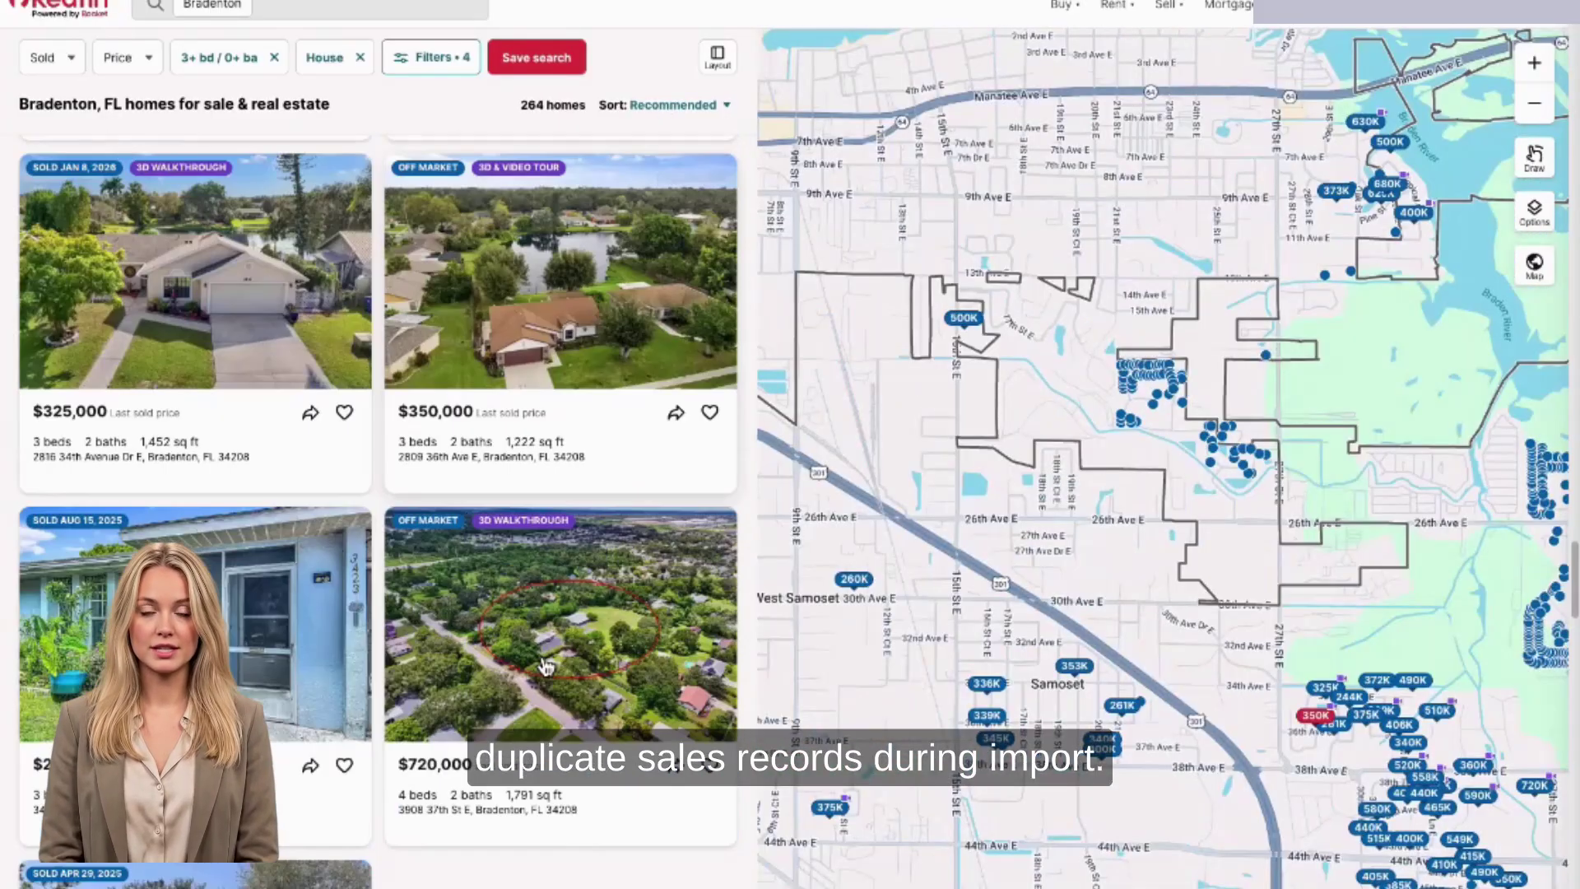
scroll(423, 655, down, 10)
click(423, 654)
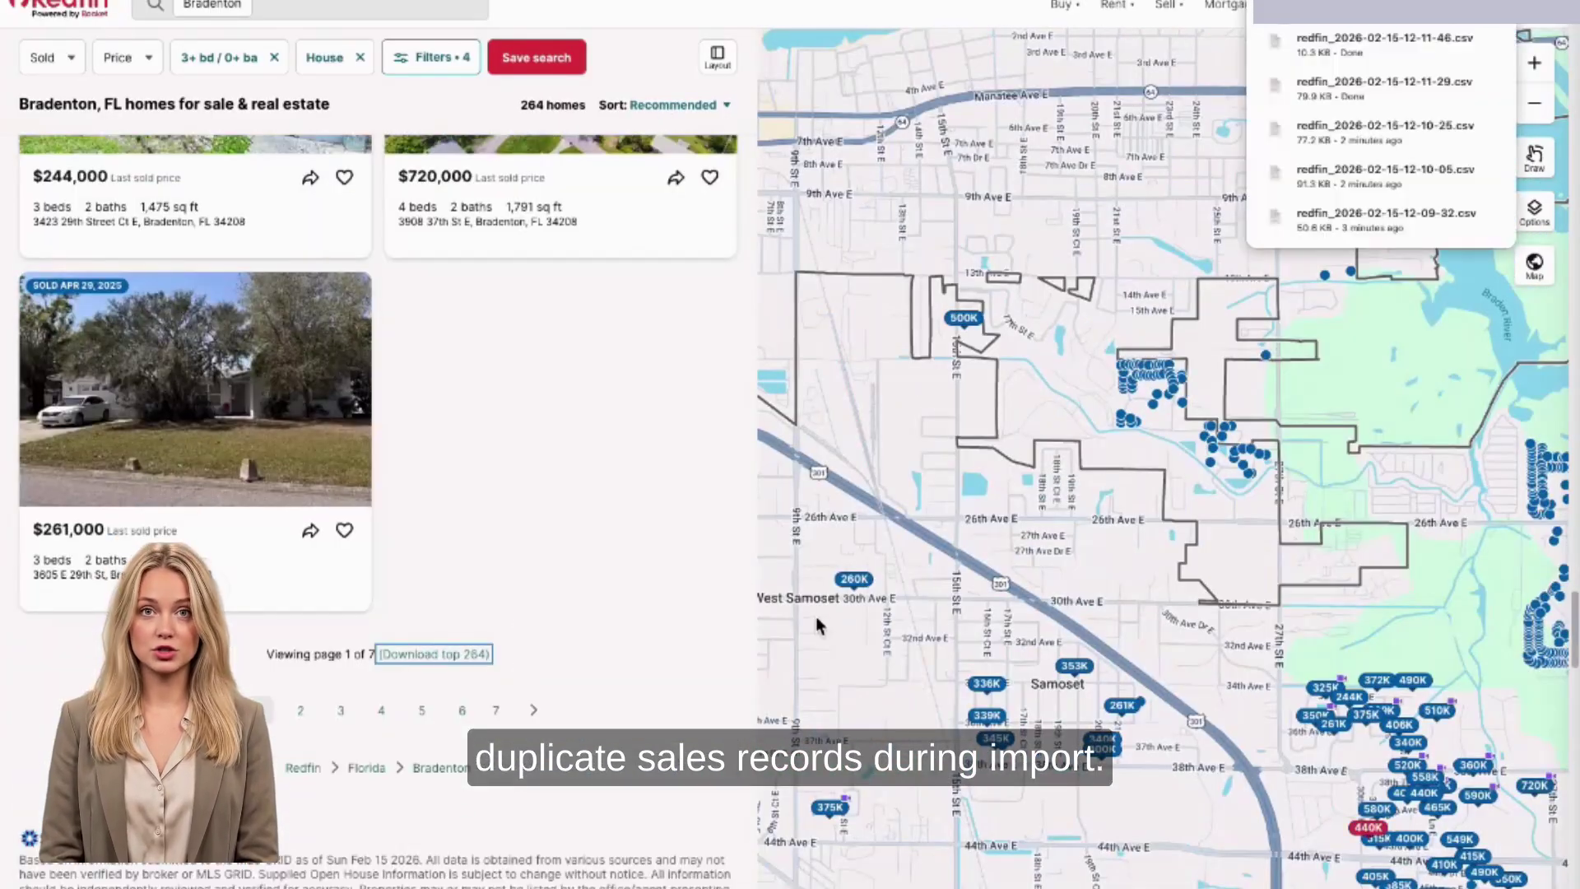
Move the search area southwest over South Bradenton and Cedar Hammock to cover more sold homes
drag(964, 652, 1548, 601)
drag(1177, 749, 1269, 290)
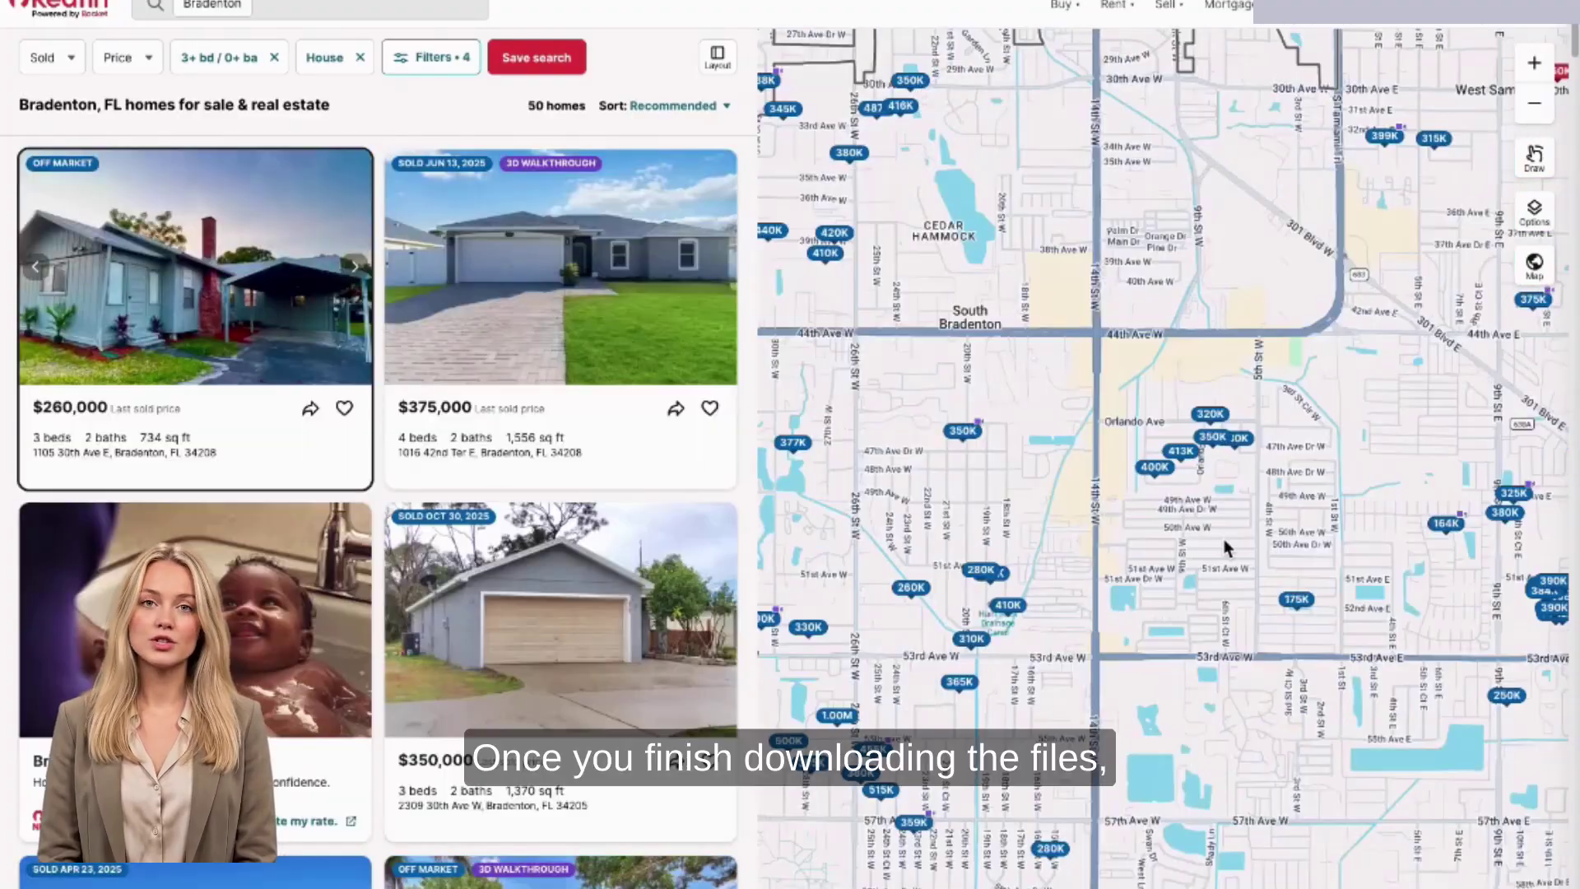
scroll(1226, 548, down, 2)
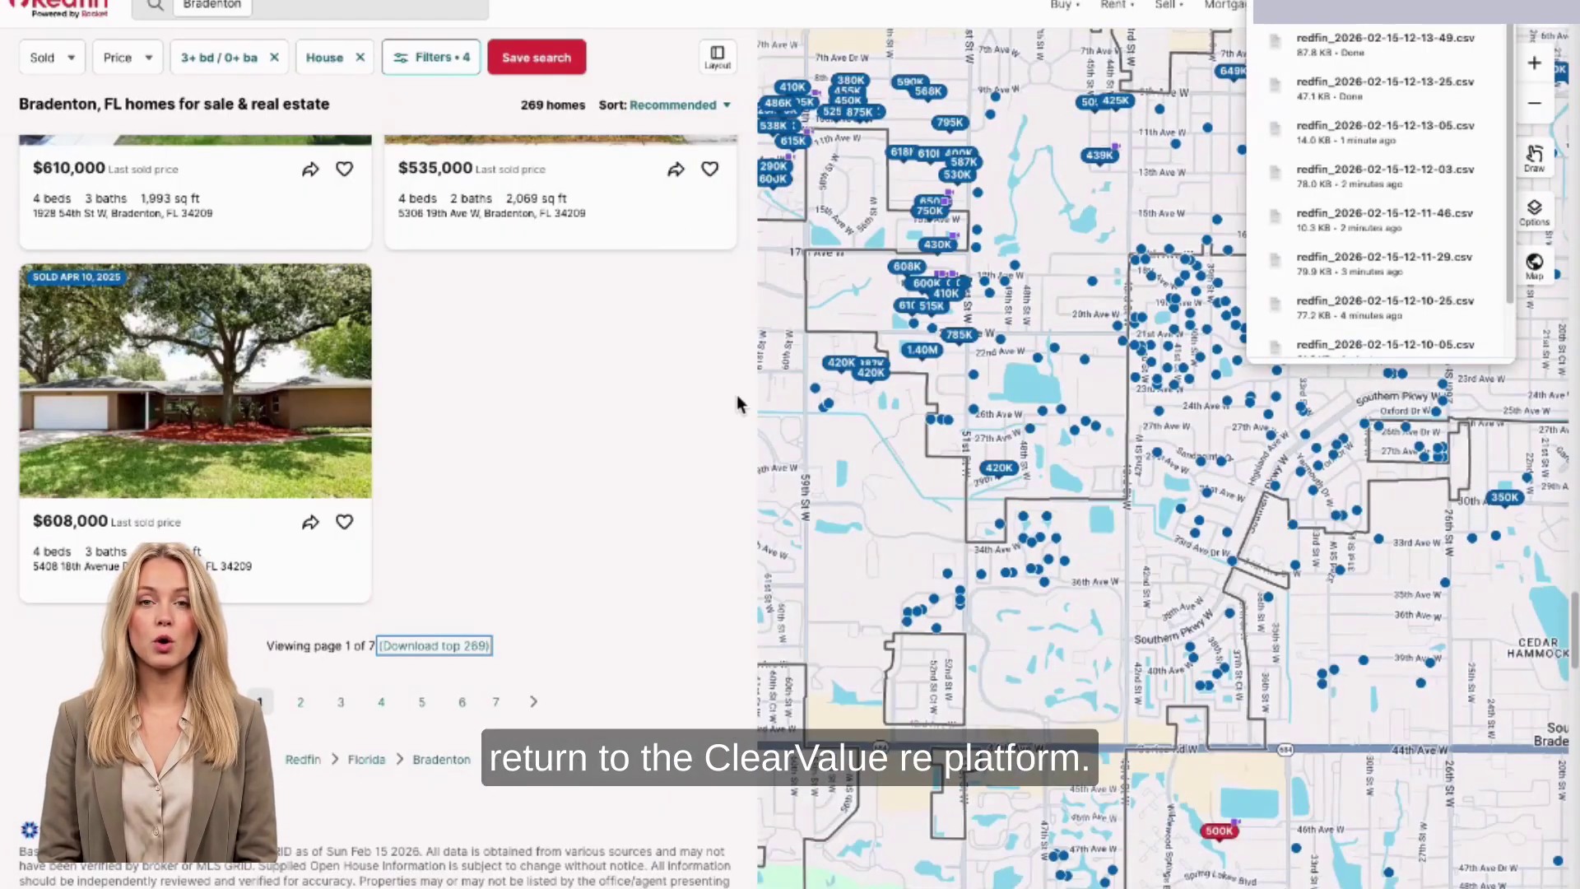
Return to ClearValueRE, continue to the CSV upload, and place the Downloads folder window below the drop area
click(658, 392)
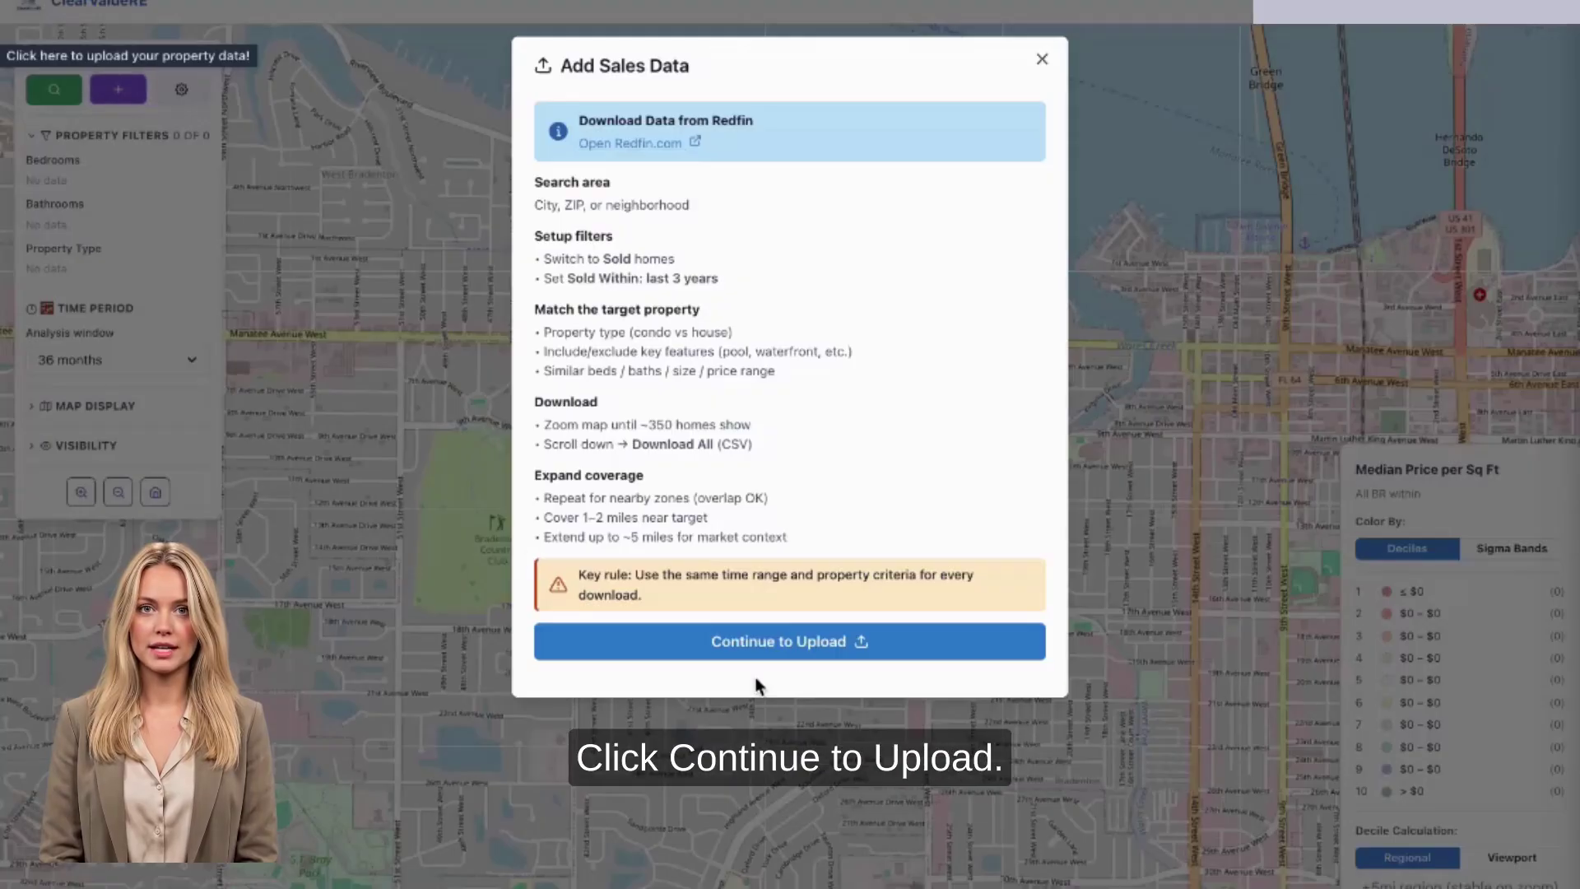
click(803, 648)
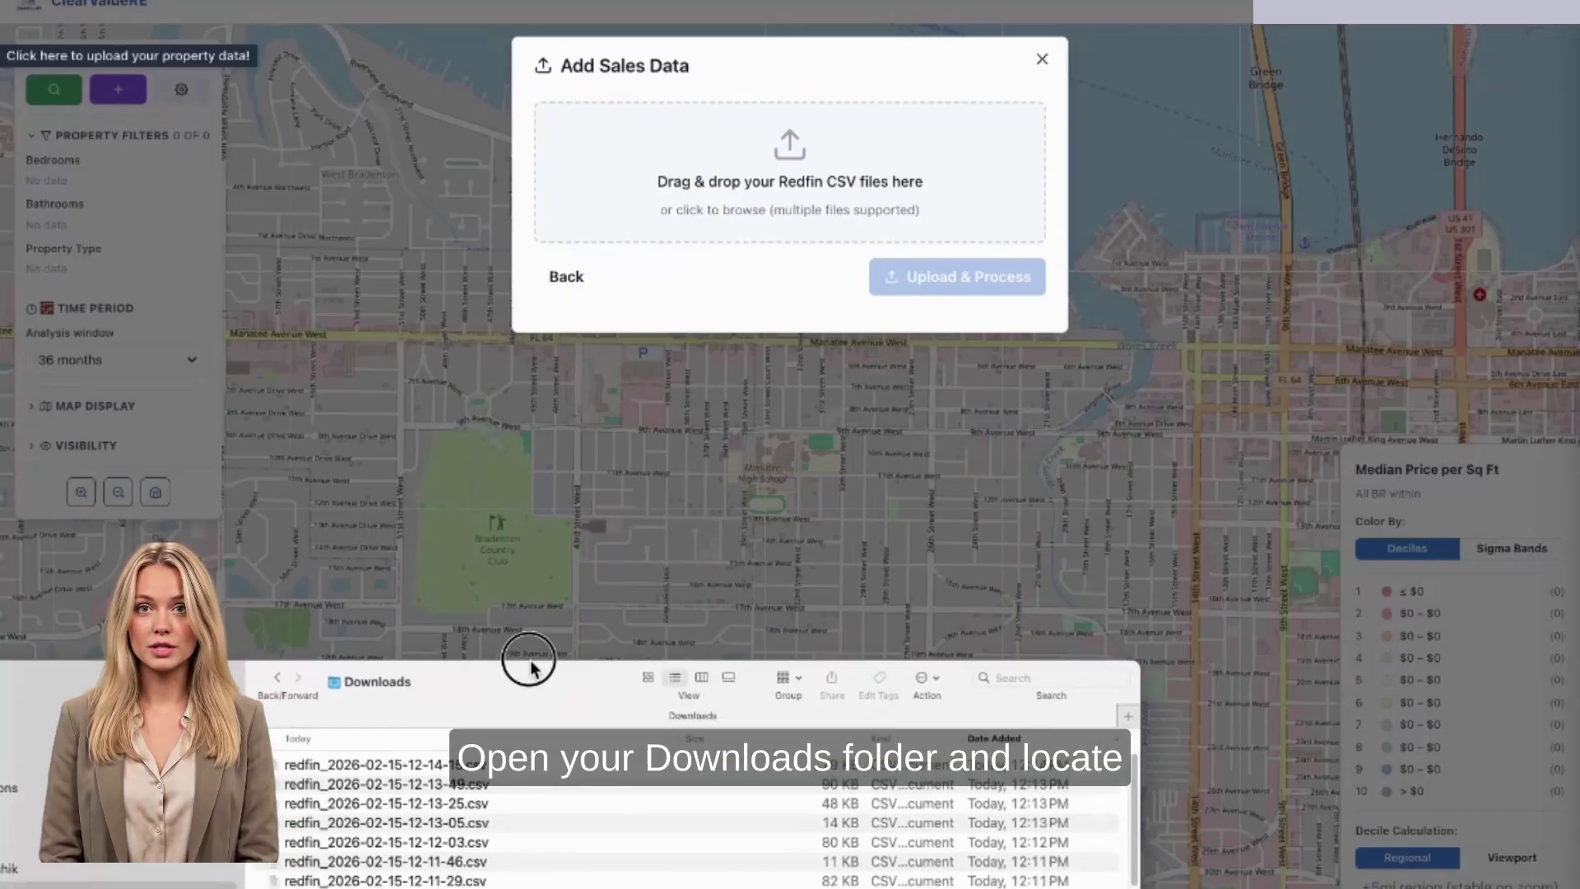
drag(534, 665, 692, 644)
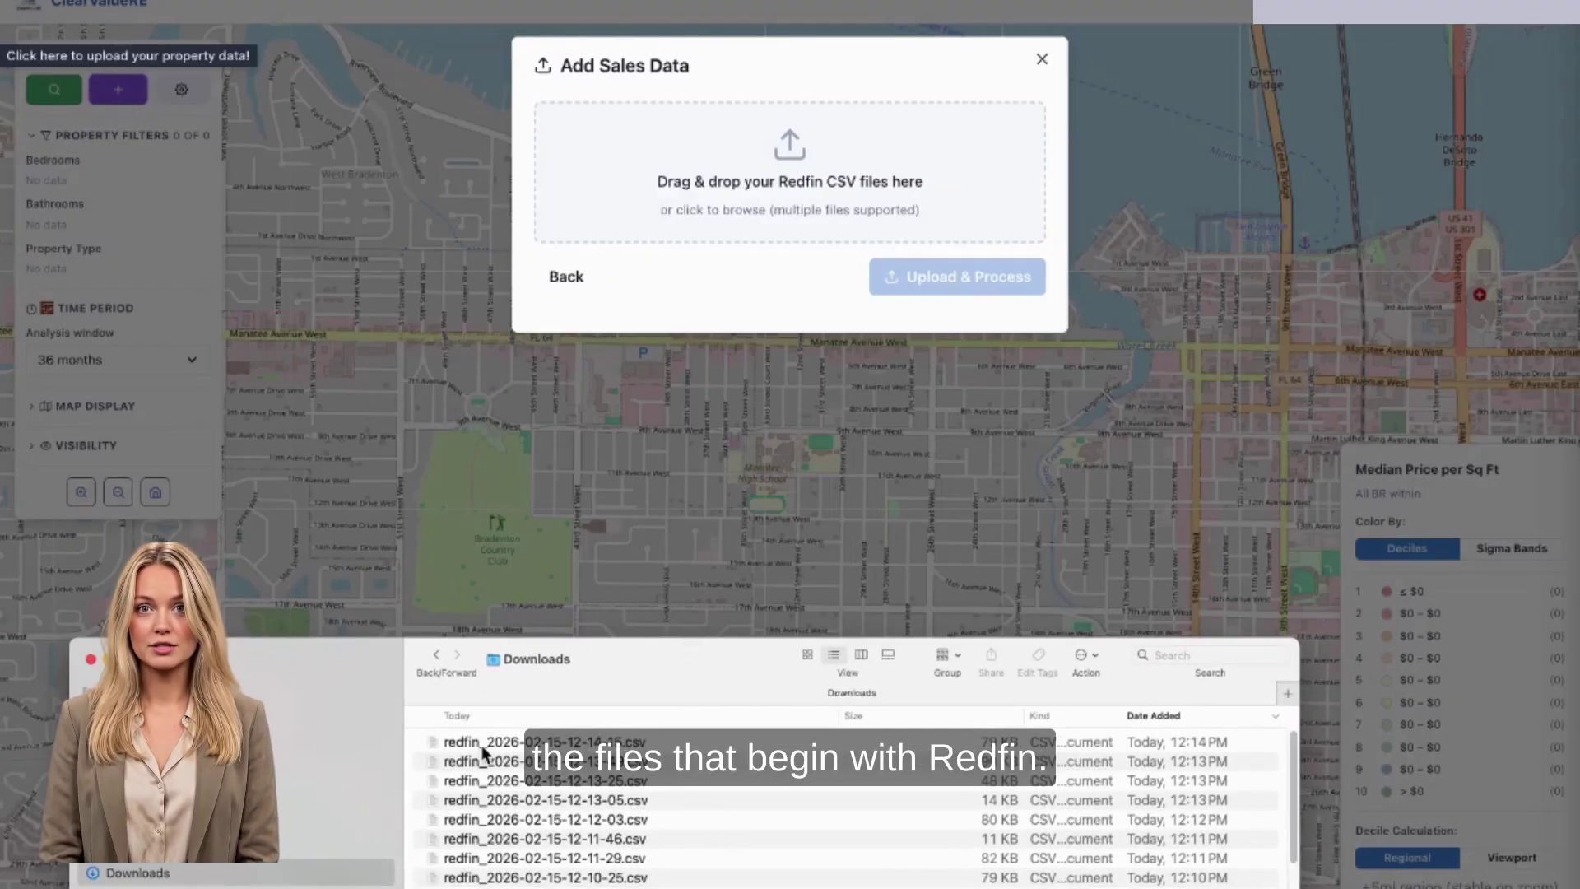
Add all the Redfin CSV files from the Downloads folder to the sales data upload and process them
click(1199, 661)
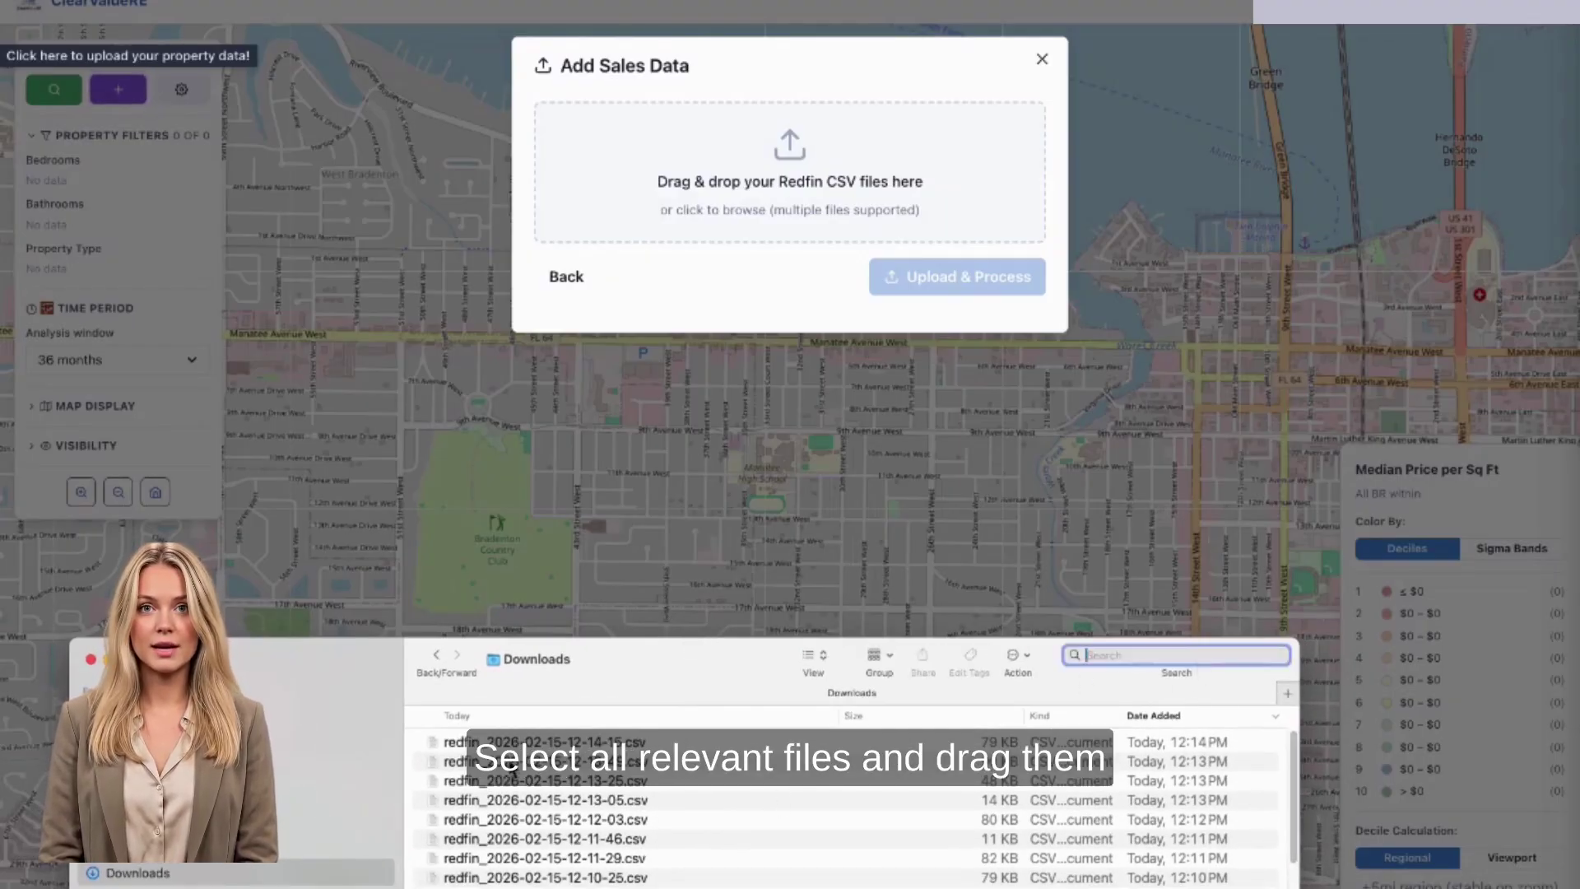
click(494, 742)
key(super+a)
drag(535, 862, 725, 222)
click(974, 493)
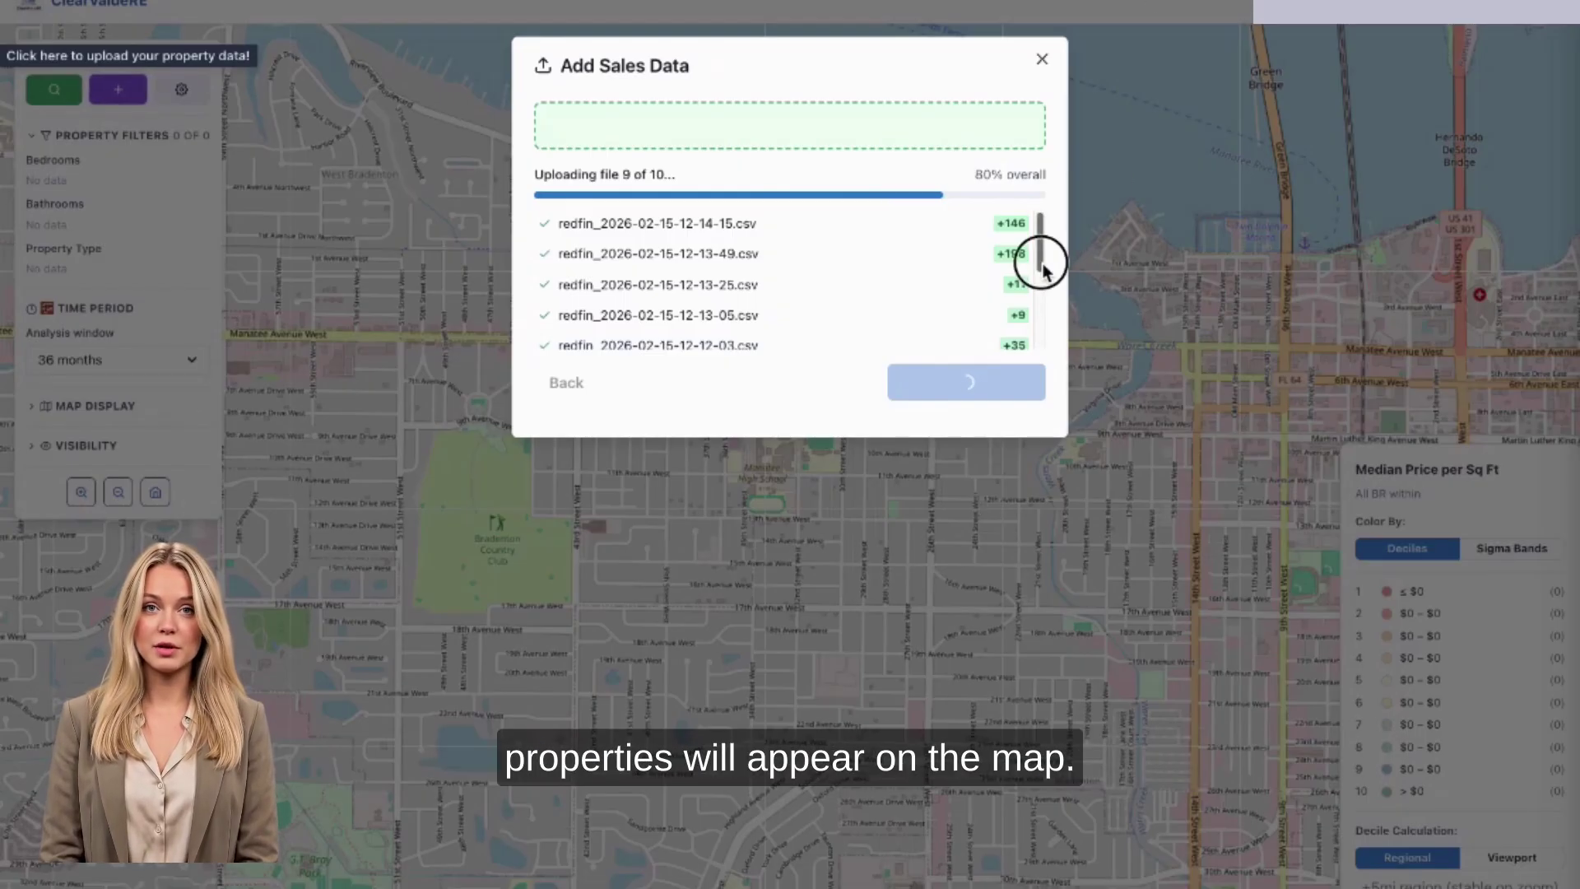
Review the per-file upload results and close the Add Sales Data dialog to show the heat map
drag(1043, 265, 1046, 341)
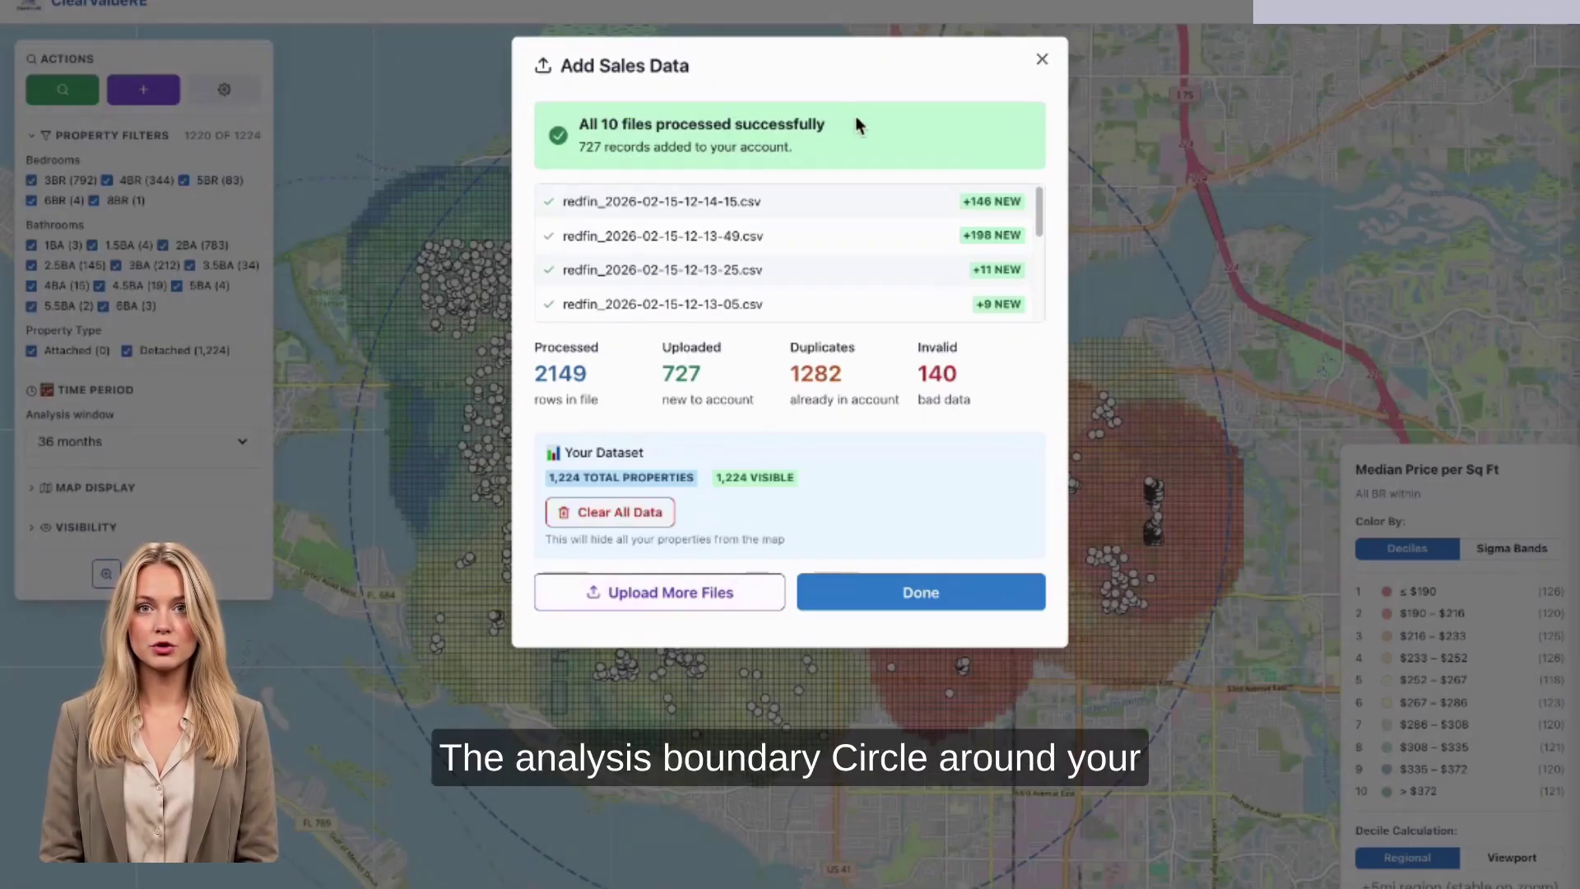
triple_click(1050, 123)
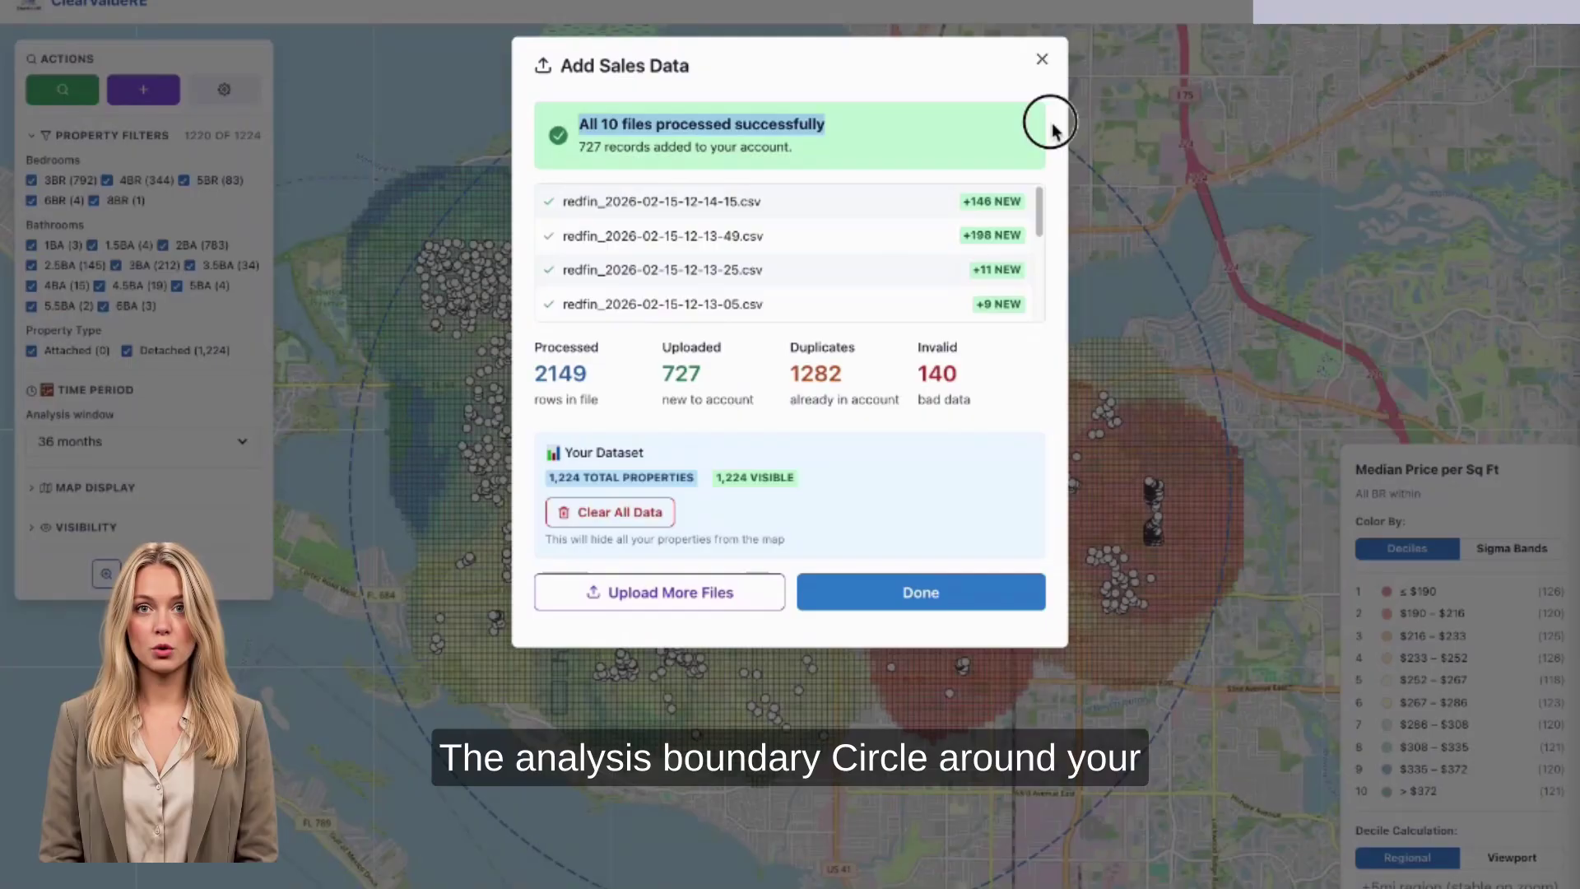
click(1047, 63)
mouse_move(624, 708)
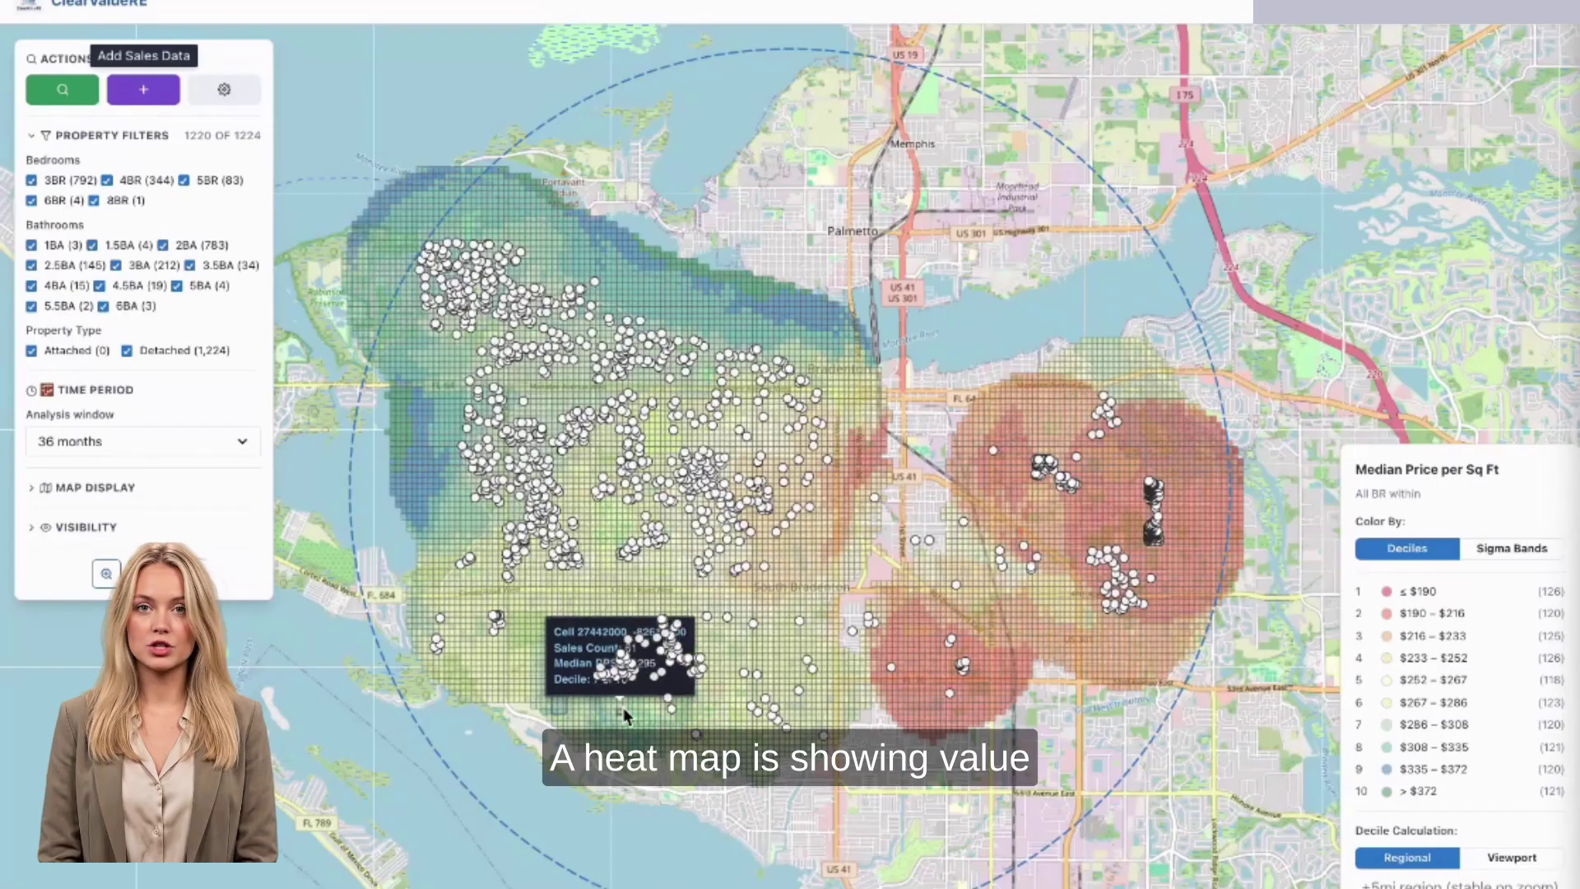